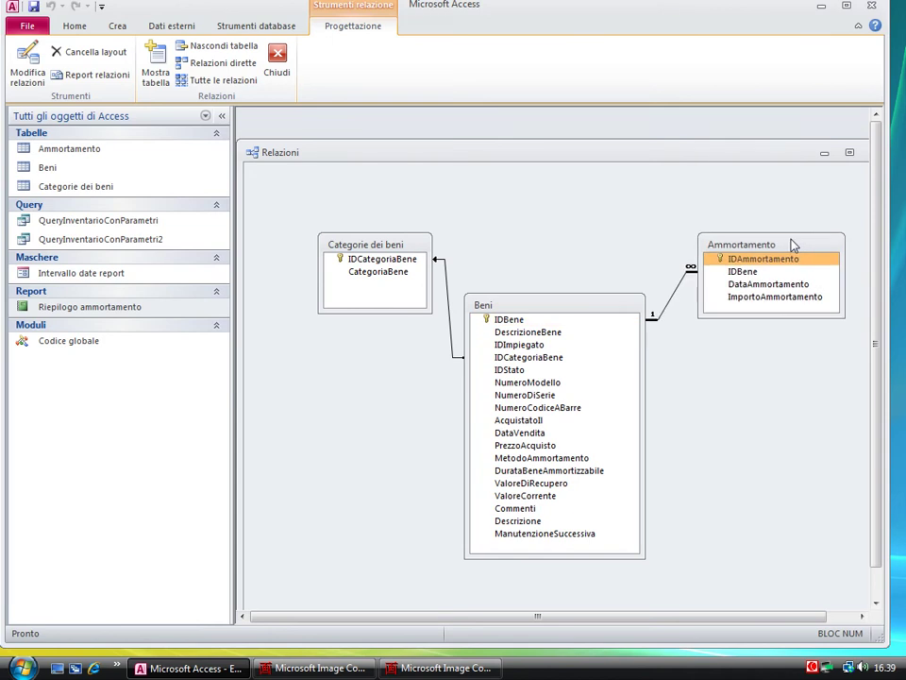
# - Shift the Categorie dei beni table slightly in the relationships diagram, then close the diagram and save its layout
pyautogui.click(785, 284)
pyautogui.moveTo(395, 242); pyautogui.dragTo(380, 241)
pyautogui.click(679, 241)
pyautogui.click(850, 152)
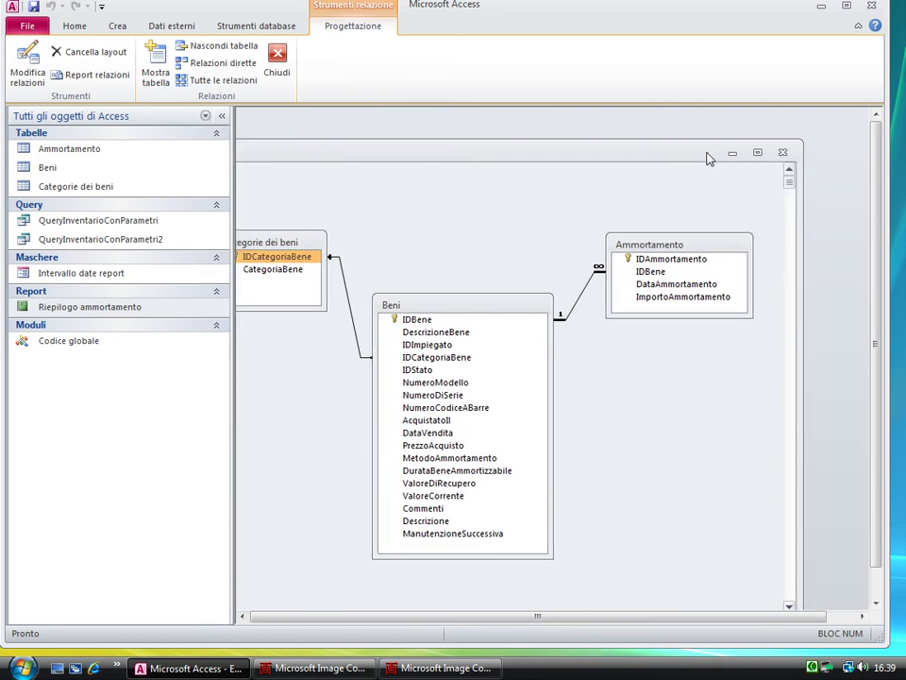
pyautogui.click(785, 152)
pyautogui.click(378, 373)
# - Open the Ammortamento and Beni tables in turn to examine their records, closing each one
pyautogui.doubleClick(87, 151)
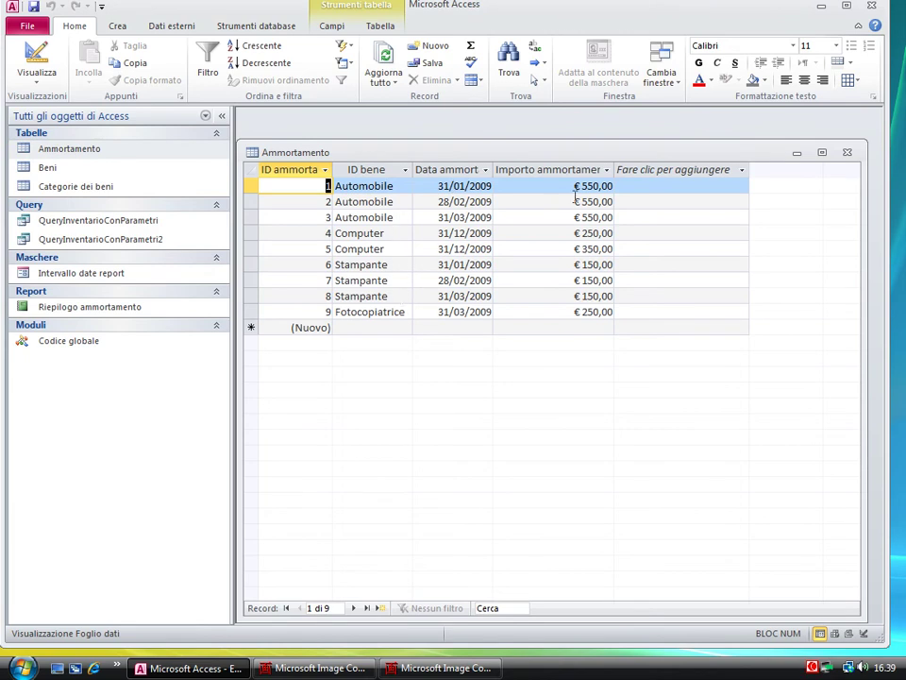
pyautogui.click(848, 153)
pyautogui.doubleClick(103, 170)
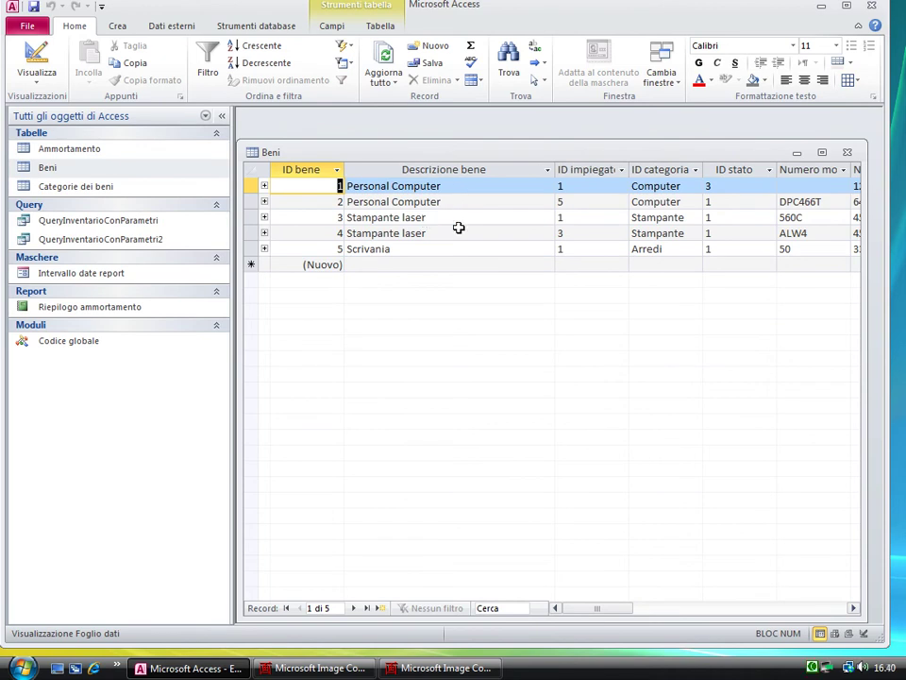
pyautogui.click(847, 152)
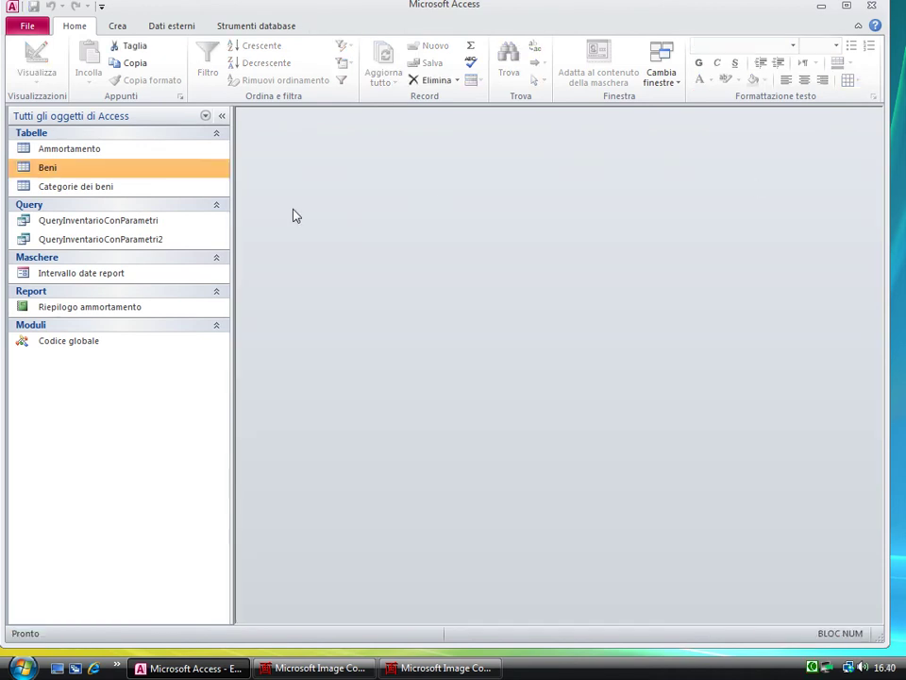
# - Open QueryInventarioConParametri in Design view, reposition the Beni and Categorie dei beni tables, and widen Ammortamento to fit its field names
pyautogui.rightClick(110, 224)
pyautogui.click(131, 245)
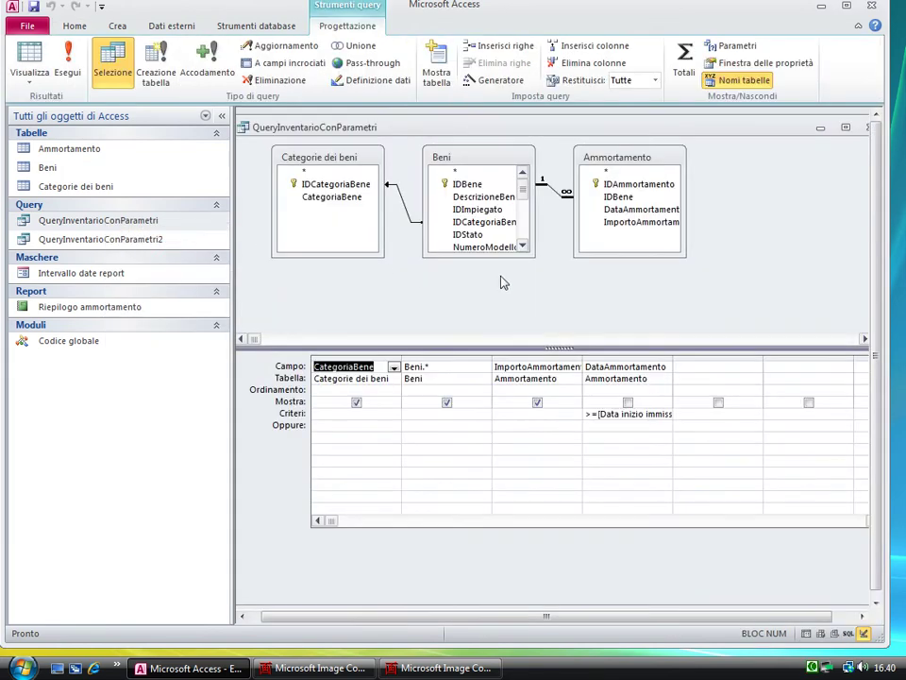
pyautogui.moveTo(410, 129); pyautogui.dragTo(425, 127)
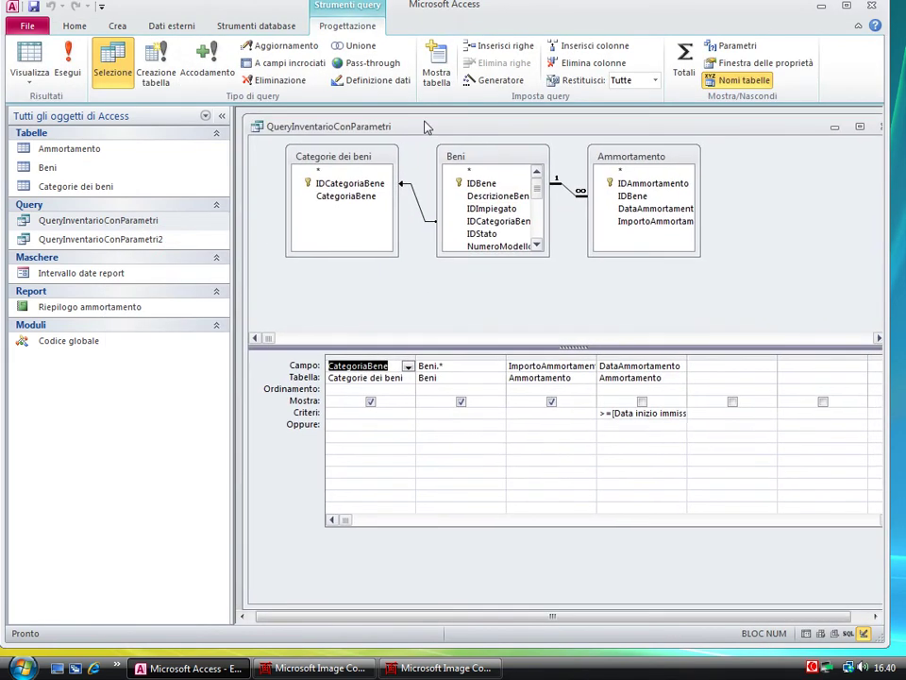
pyautogui.moveTo(492, 159); pyautogui.dragTo(488, 177)
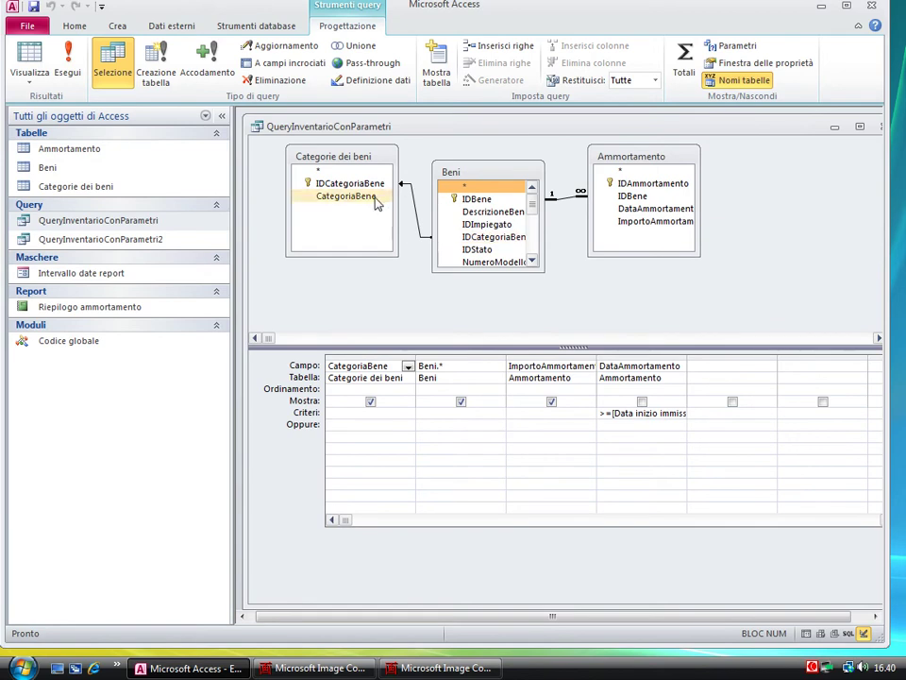
pyautogui.moveTo(373, 161); pyautogui.dragTo(364, 160)
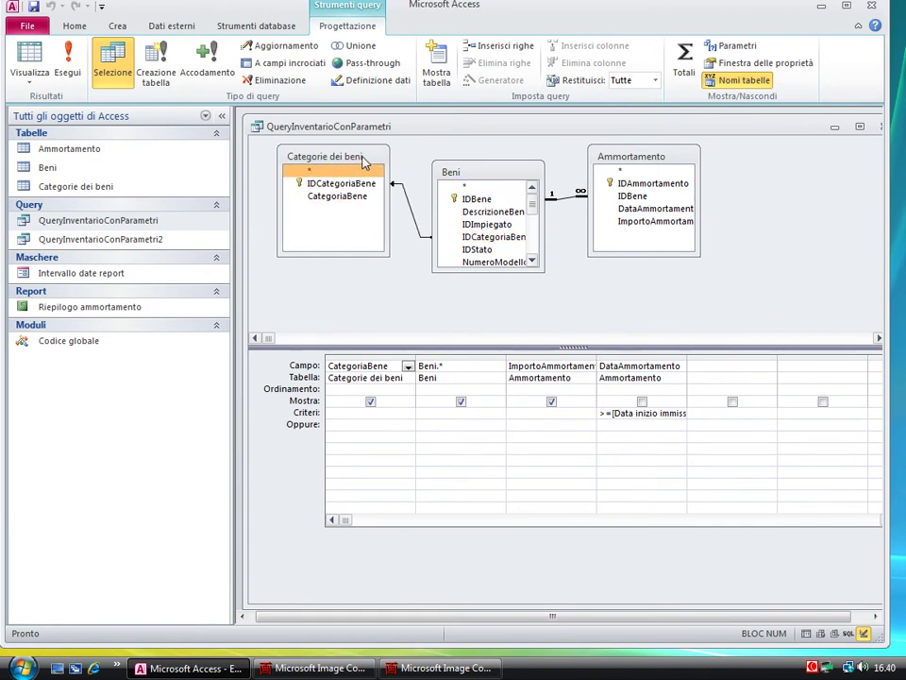
pyautogui.click(630, 195)
pyautogui.moveTo(694, 206); pyautogui.dragTo(716, 200)
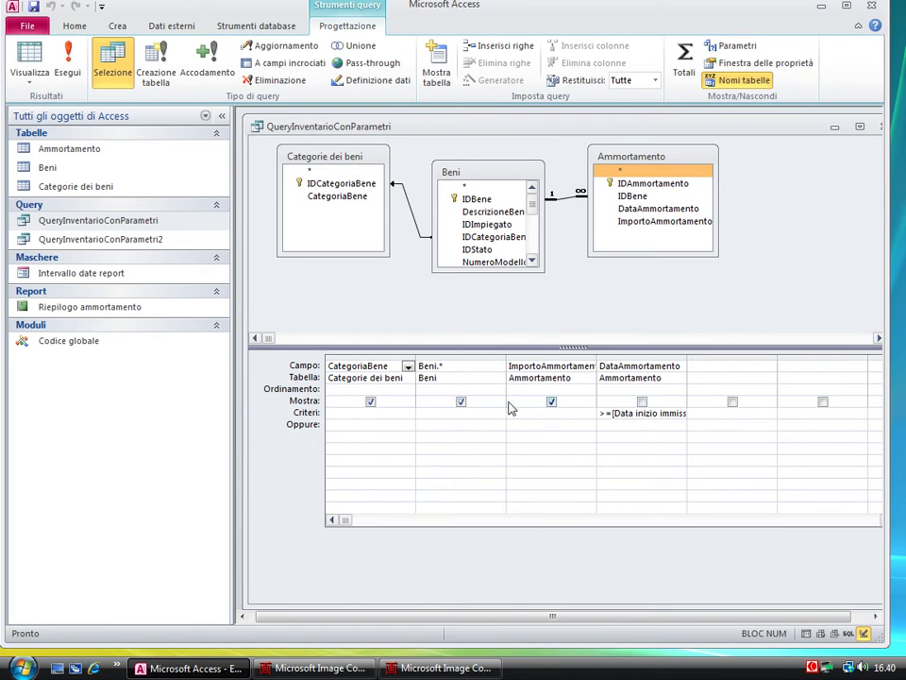
# - Widen the DataAmmortamento column to examine its full start and end date criteria, then close the query and save its design
pyautogui.moveTo(687, 358); pyautogui.dragTo(753, 356)
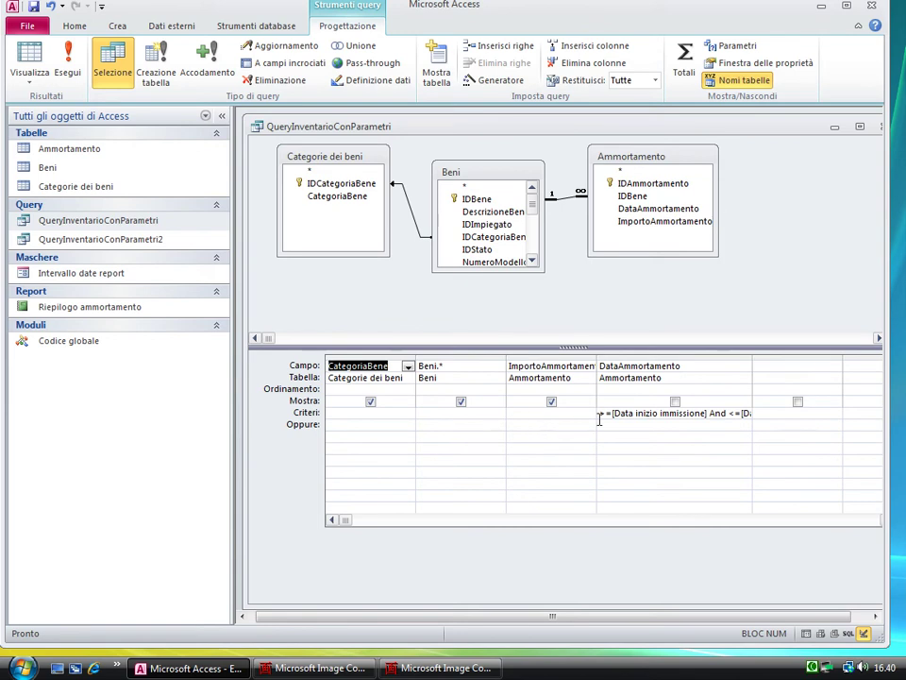
pyautogui.moveTo(611, 412); pyautogui.dragTo(708, 412)
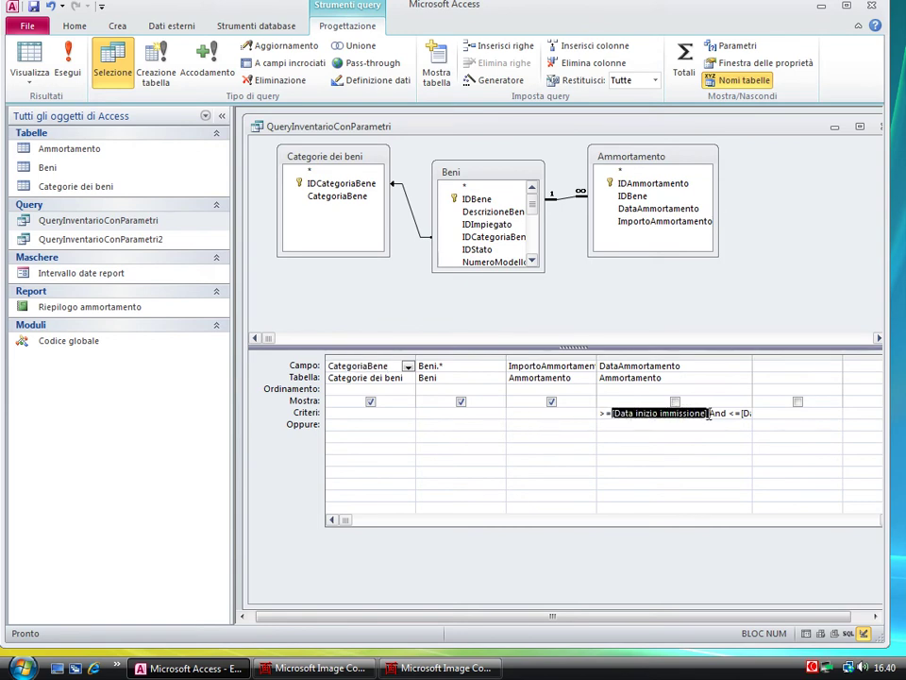
pyautogui.click(660, 413)
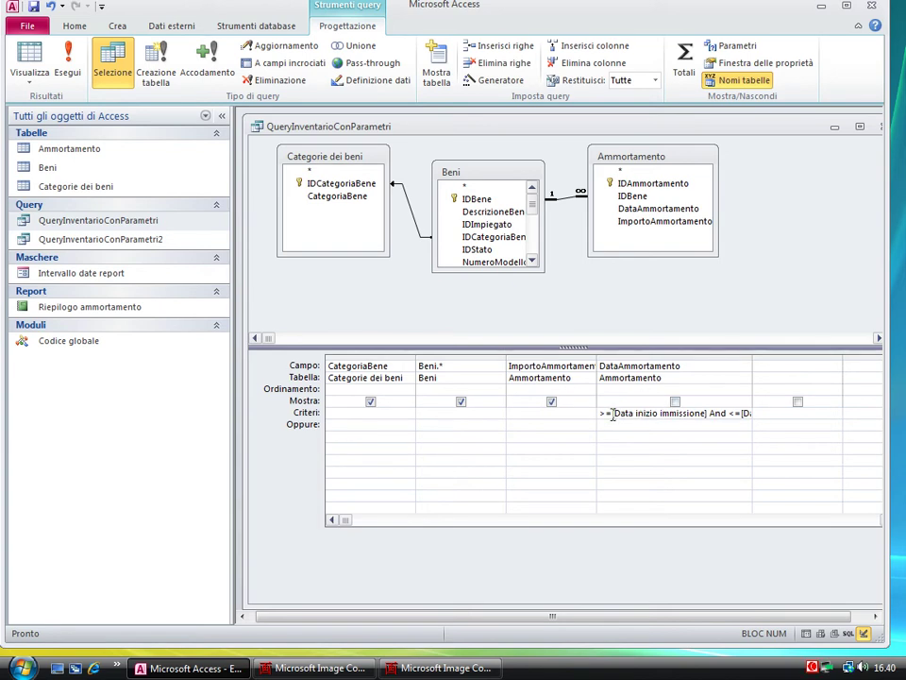
pyautogui.moveTo(613, 414); pyautogui.dragTo(709, 411)
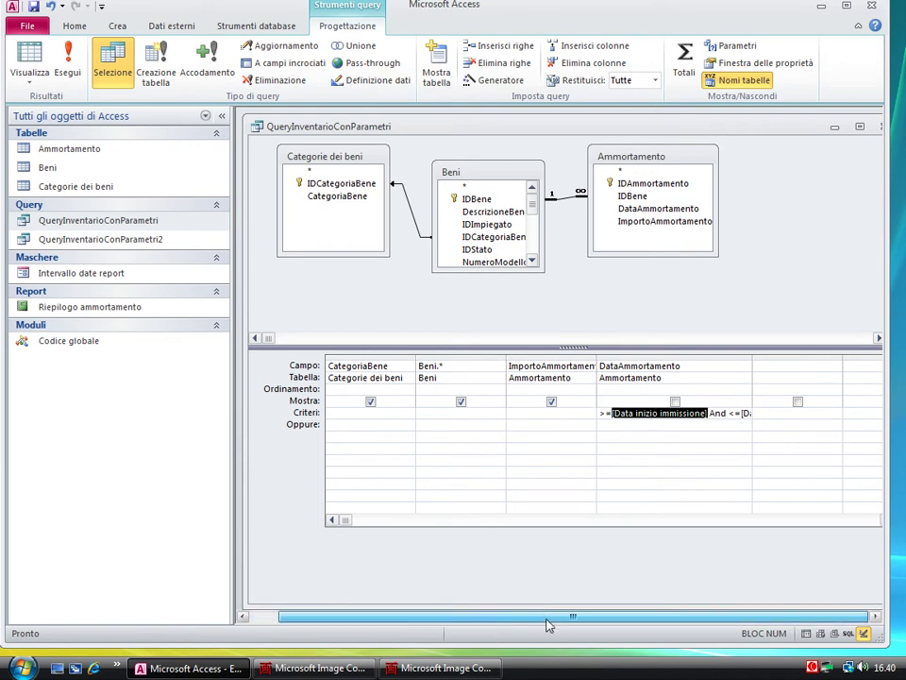
pyautogui.moveTo(501, 616); pyautogui.dragTo(532, 616)
pyautogui.moveTo(720, 356); pyautogui.dragTo(830, 354)
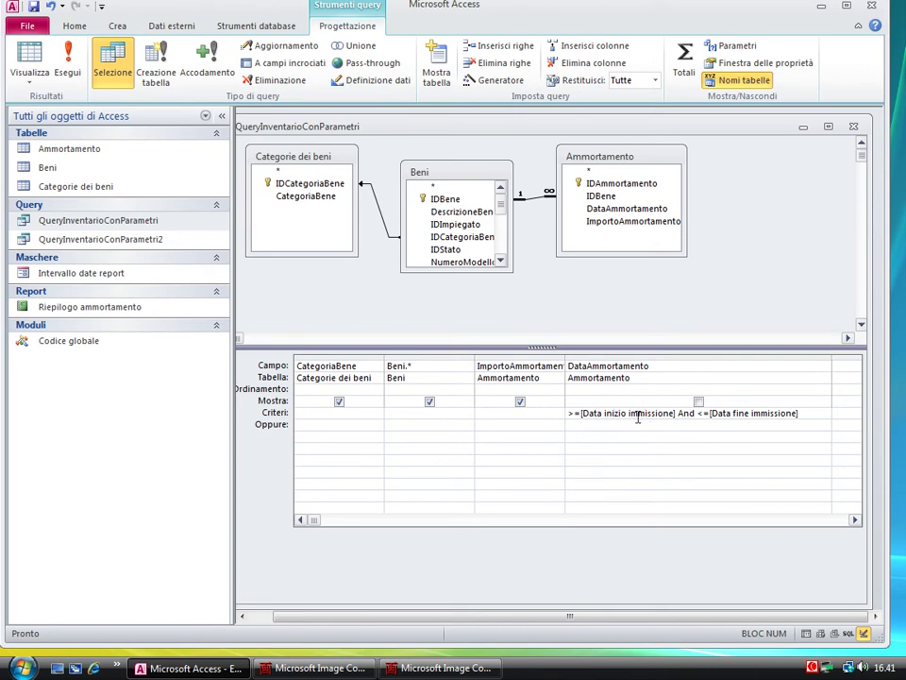
pyautogui.click(854, 126)
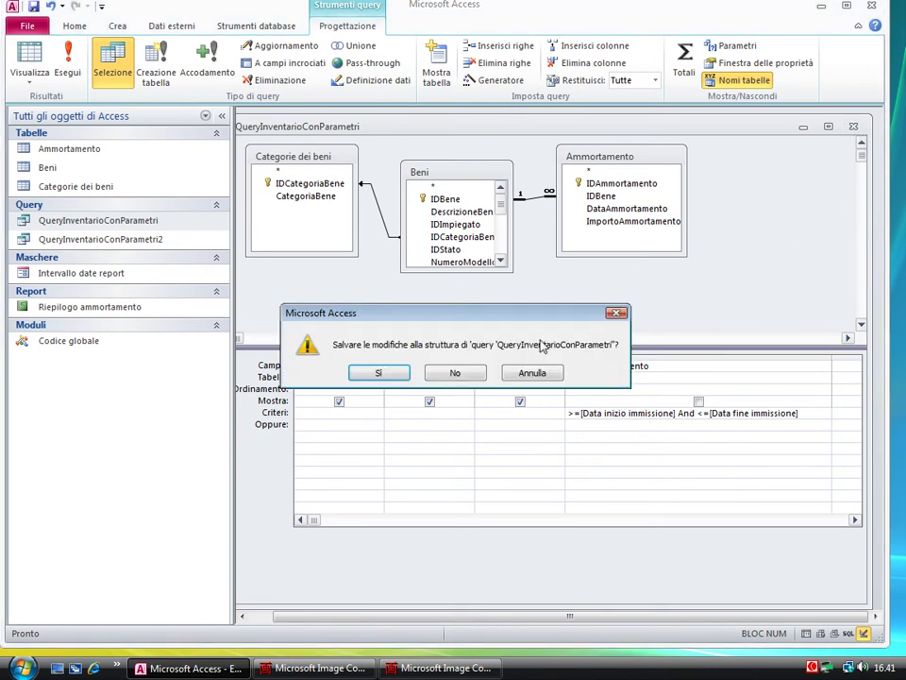
pyautogui.click(368, 373)
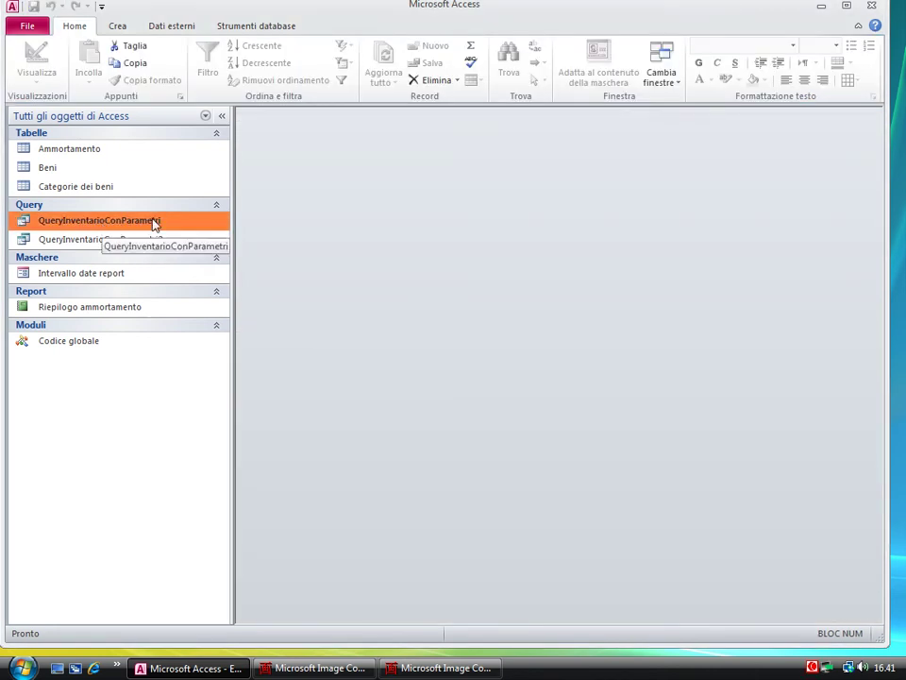
# - Run QueryInventarioConParametri with start date 01/01/2009 and end date 31/01/2009
pyautogui.doubleClick(154, 221)
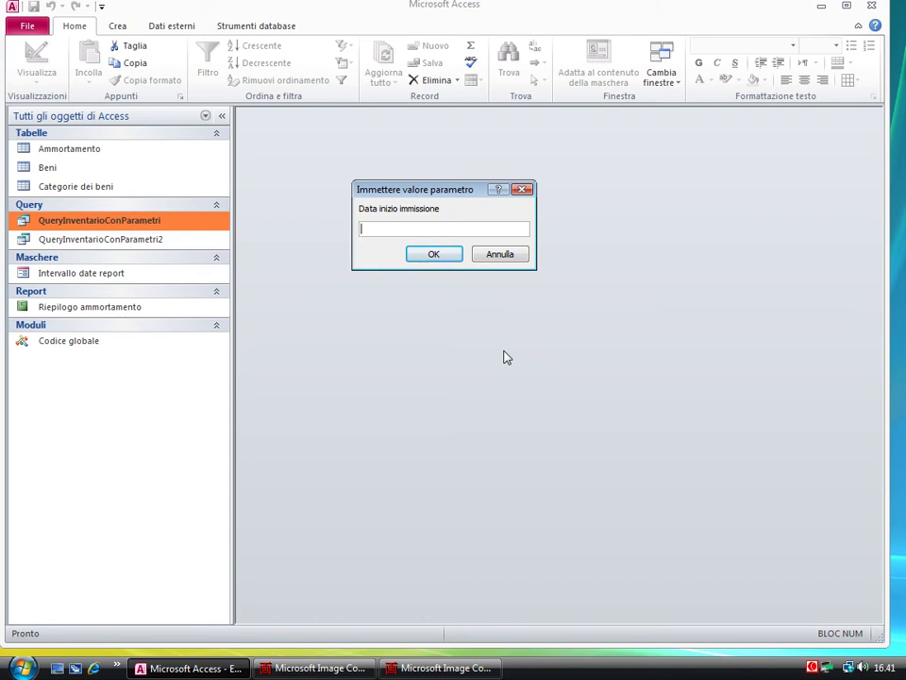
pyautogui.write('01/01/2009')
pyautogui.press('Return')
pyautogui.write('31')
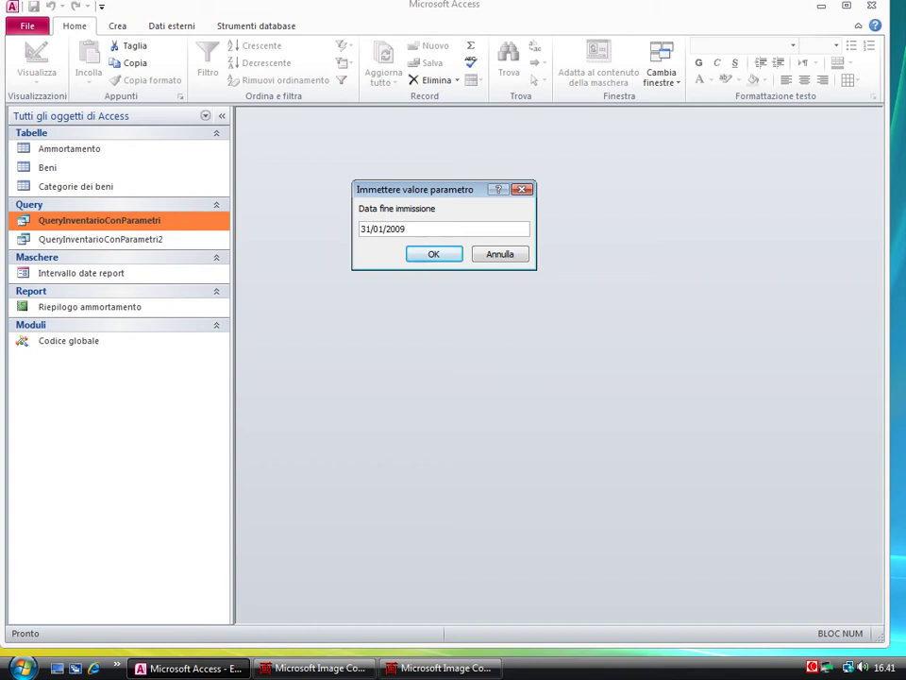
pyautogui.press('Return')
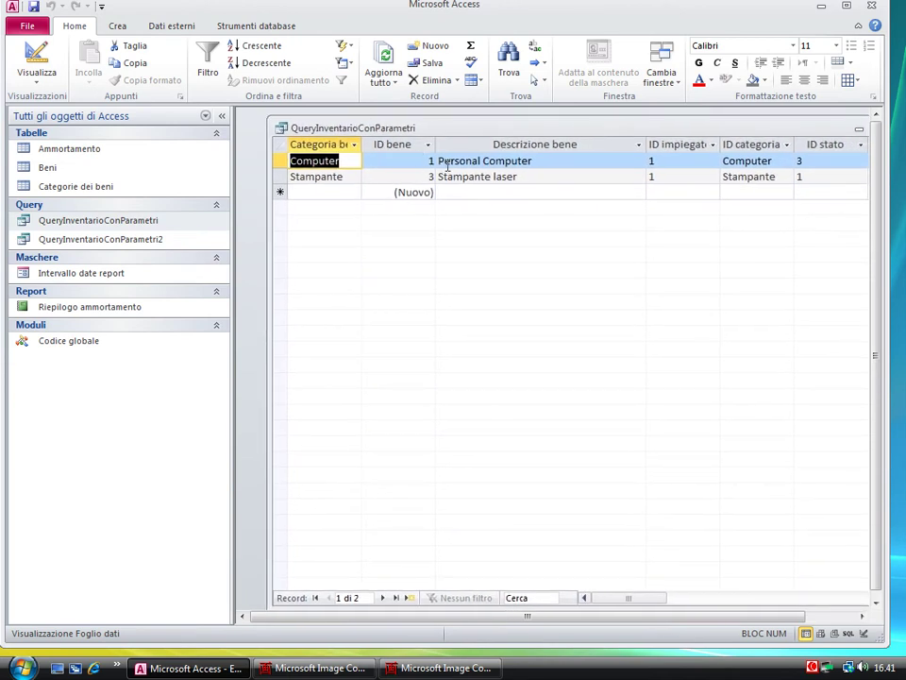
# - Review the returned records through to the purchase price and depreciation method columns, then close the query results
pyautogui.moveTo(582, 133)
pyautogui.mouseDown()
pyautogui.moveTo(498, 138)
pyautogui.moveTo(581, 138)
pyautogui.mouseUp()
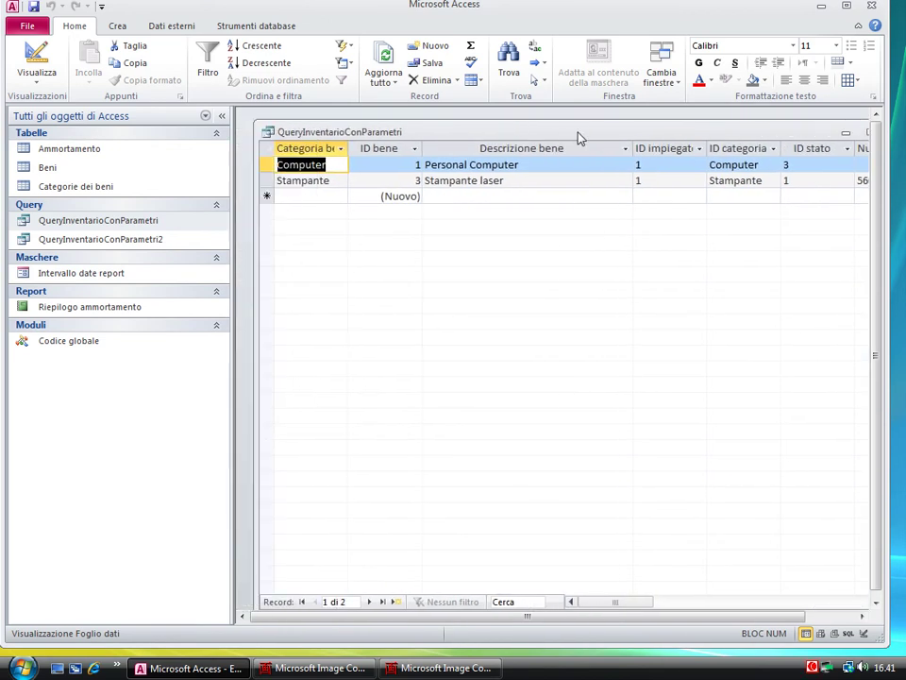
pyautogui.moveTo(615, 602); pyautogui.dragTo(661, 601)
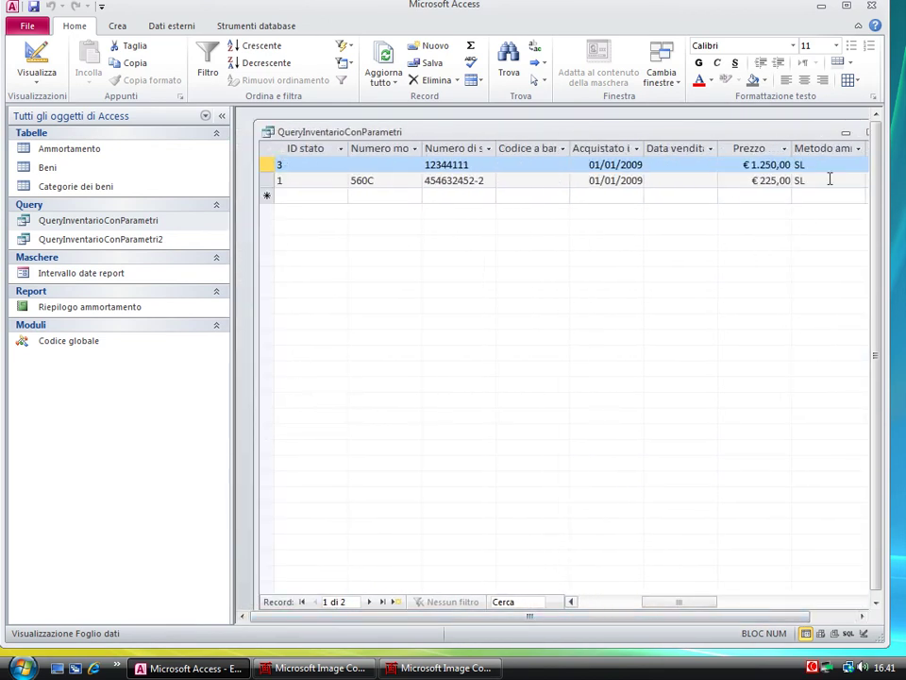
pyautogui.click(867, 131)
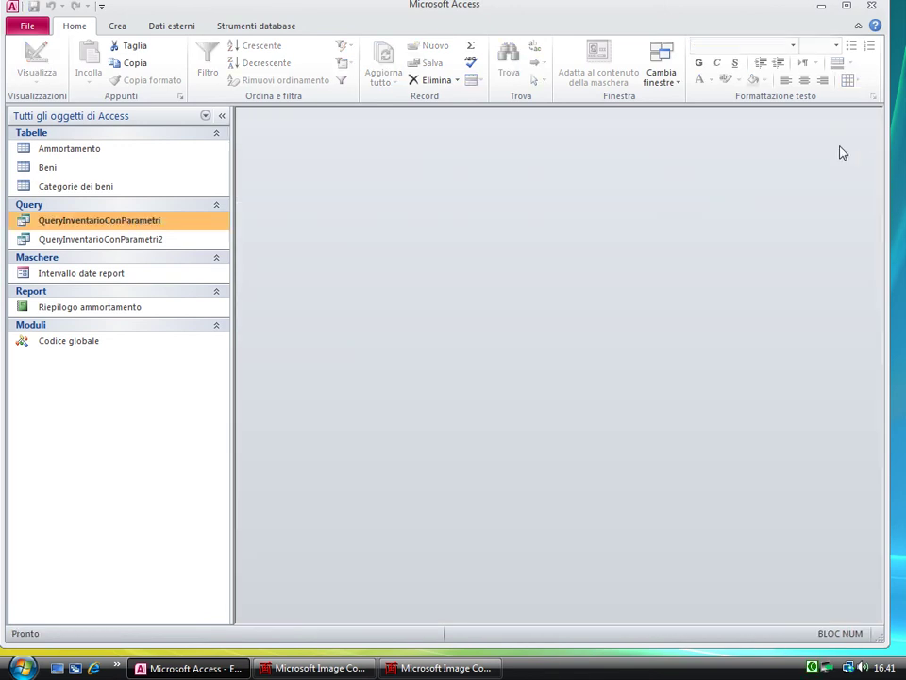
# - Open QueryInventarioConParametri in Design view and examine the names and available data types of its query parameters
pyautogui.rightClick(152, 227)
pyautogui.click(183, 246)
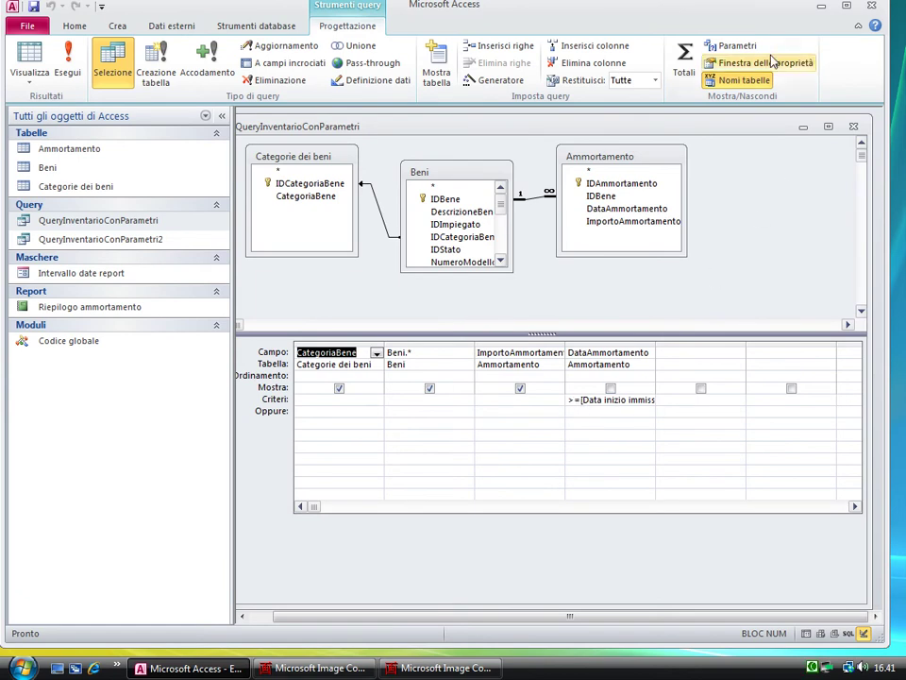
pyautogui.click(723, 47)
pyautogui.moveTo(391, 121); pyautogui.dragTo(406, 140)
pyautogui.click(640, 177)
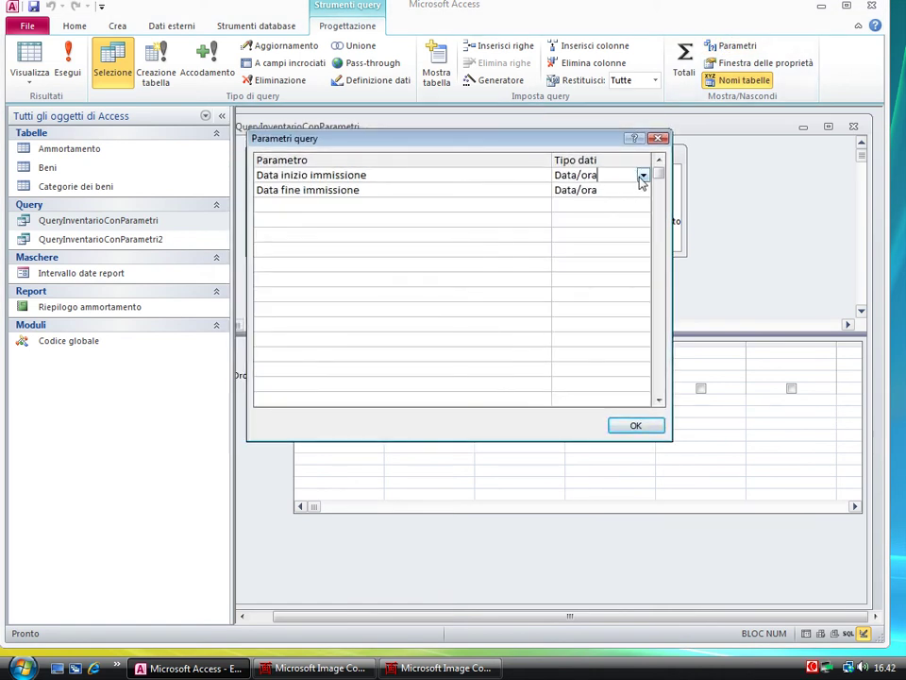
pyautogui.click(642, 177)
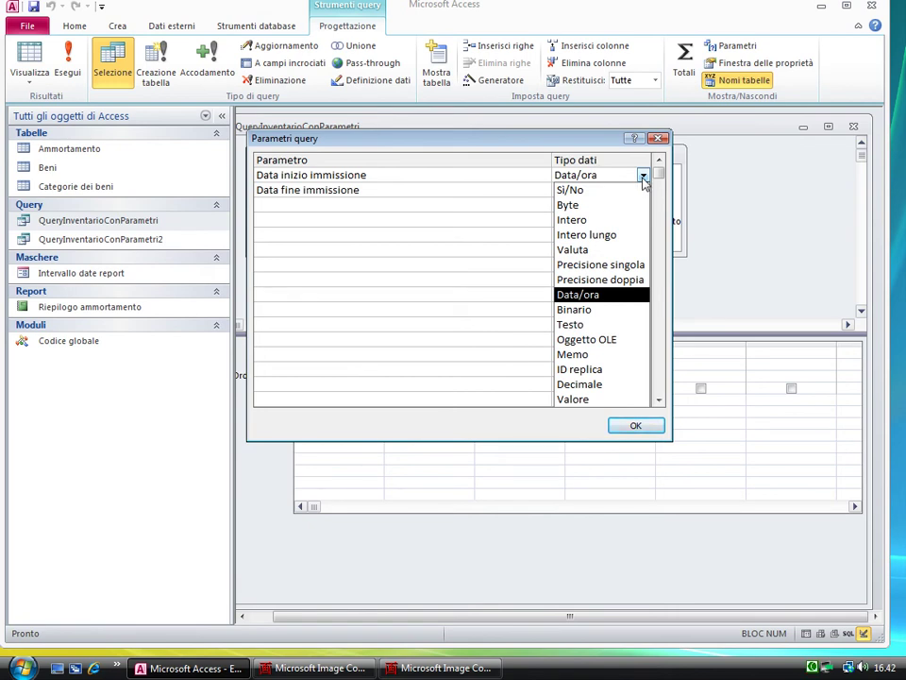
pyautogui.click(618, 147)
pyautogui.moveTo(396, 177); pyautogui.dragTo(273, 177)
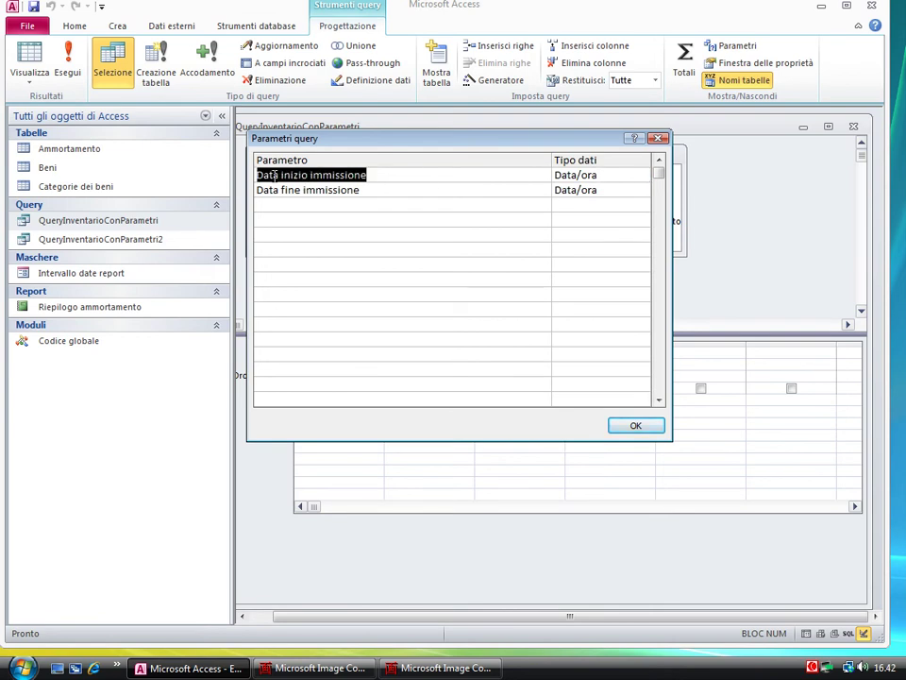
pyautogui.moveTo(364, 142); pyautogui.dragTo(390, 168)
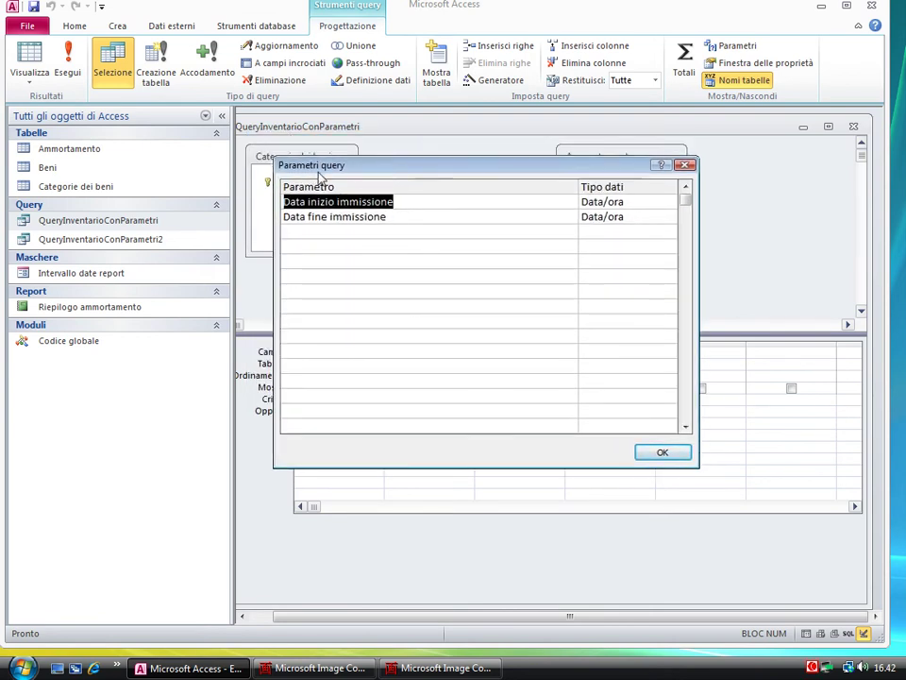
pyautogui.click(685, 165)
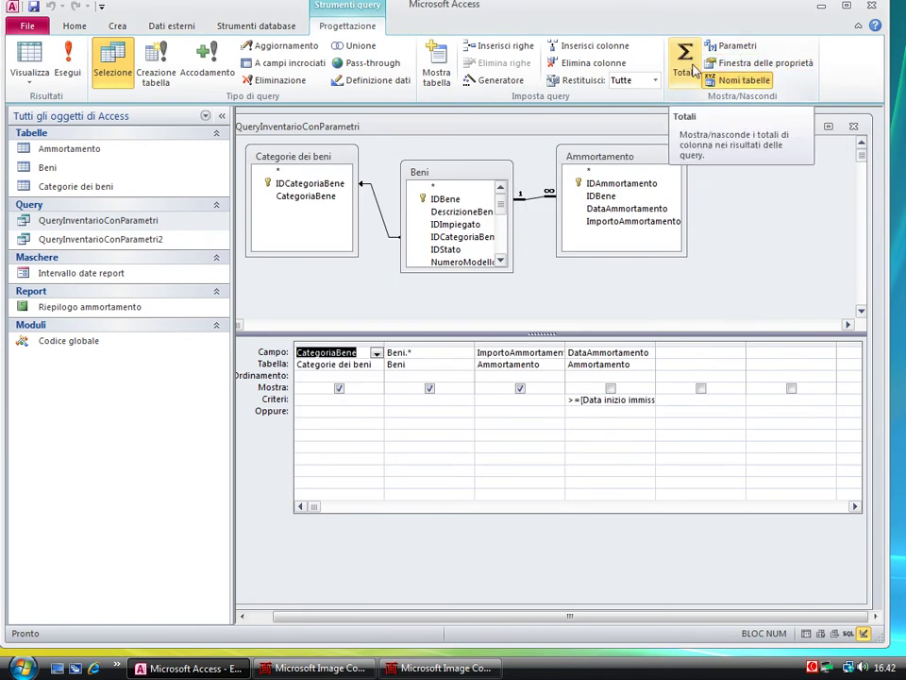
# - Reopen the query parameters list, accept it as it is, and close the query design
pyautogui.click(737, 47)
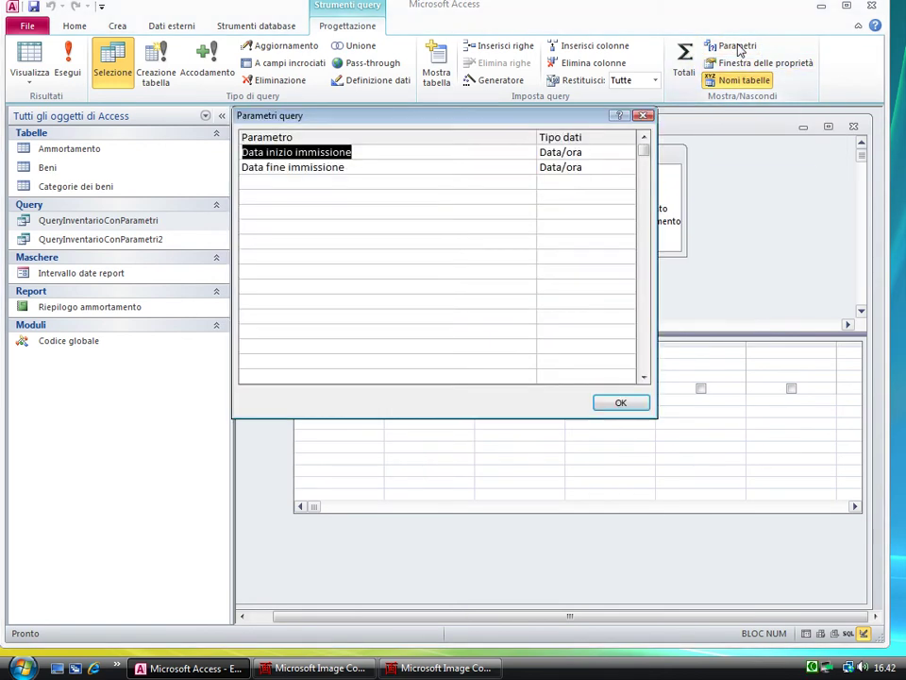
pyautogui.moveTo(542, 122); pyautogui.dragTo(557, 132)
pyautogui.click(681, 415)
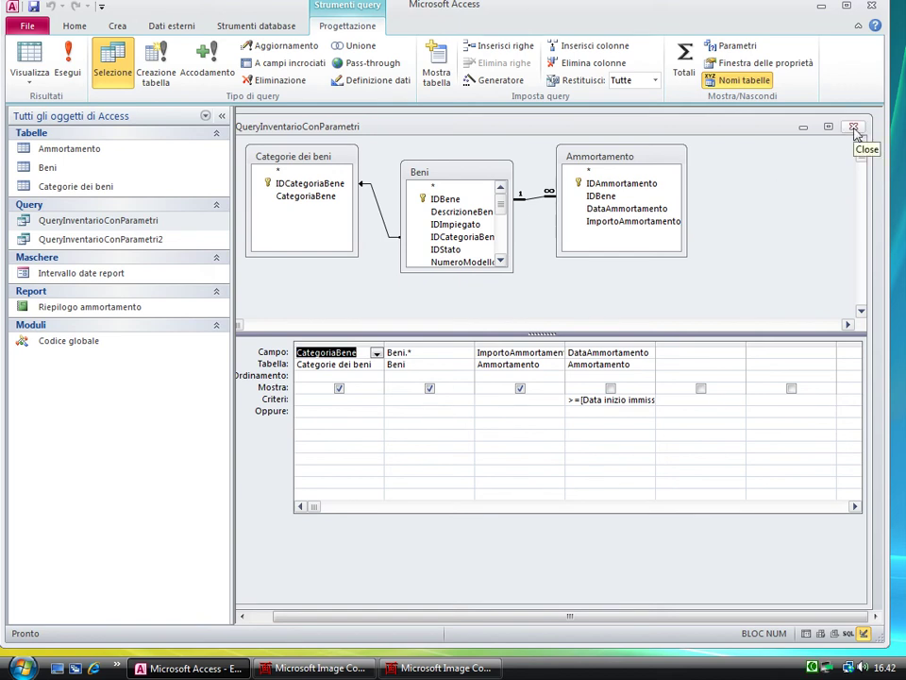
pyautogui.click(854, 126)
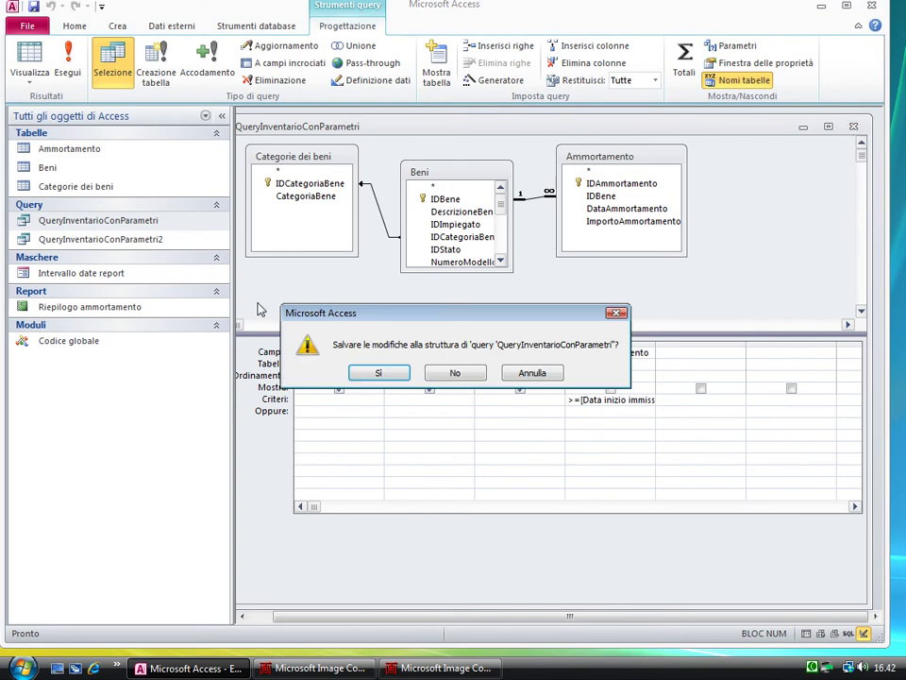
pyautogui.click(350, 429)
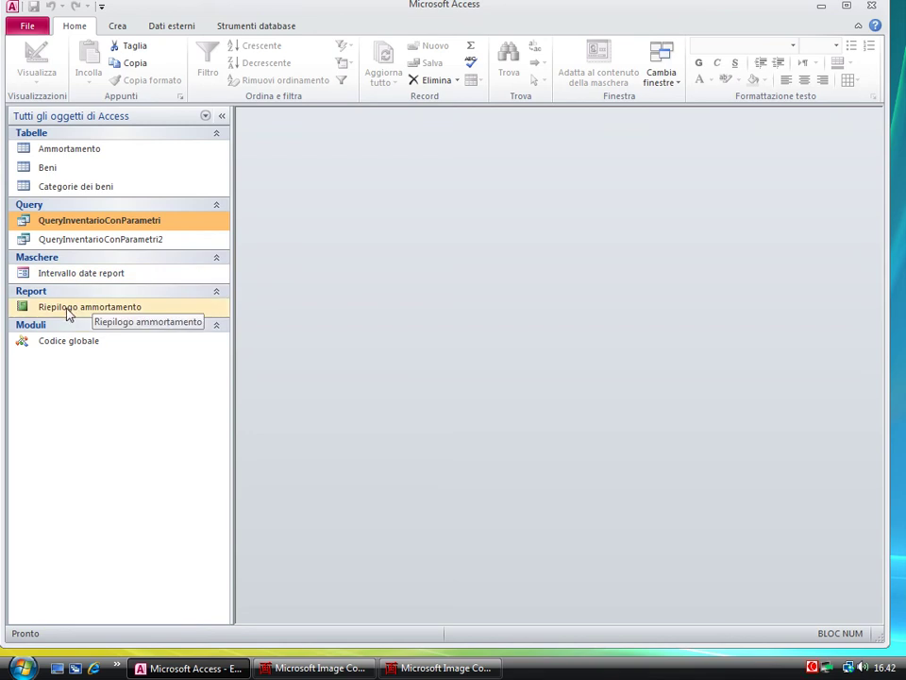
# - Open the Riepilogo ammortamento report in Design view to examine its sections and expressions, then close it
pyautogui.rightClick(97, 317)
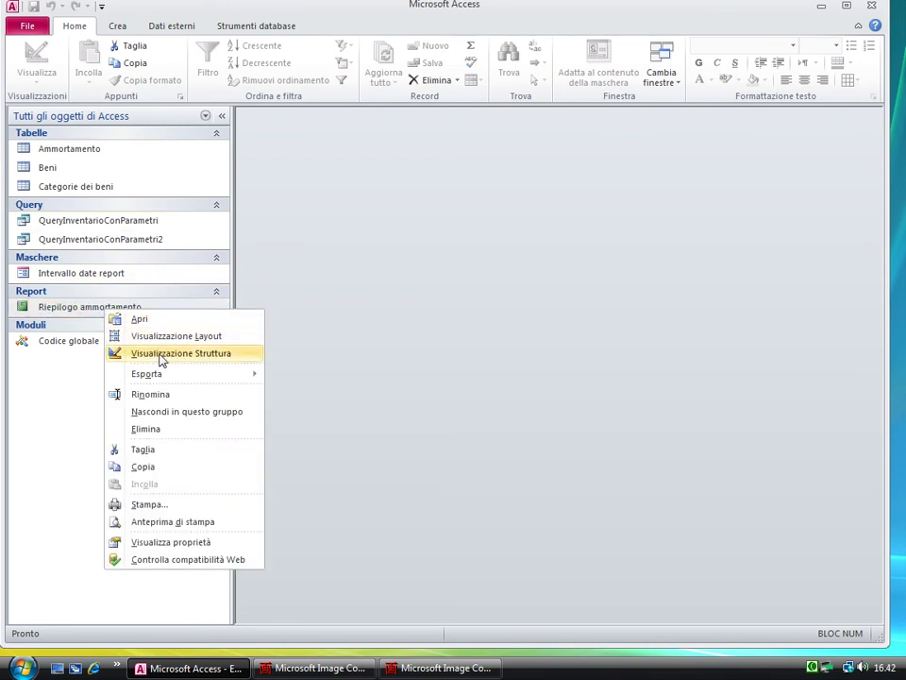
pyautogui.click(188, 355)
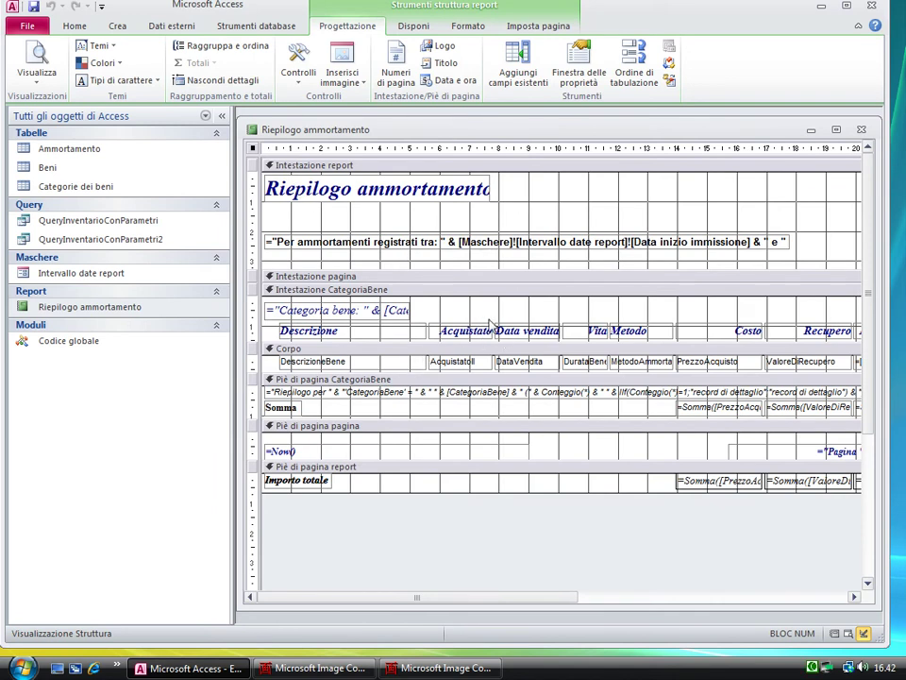
pyautogui.click(861, 132)
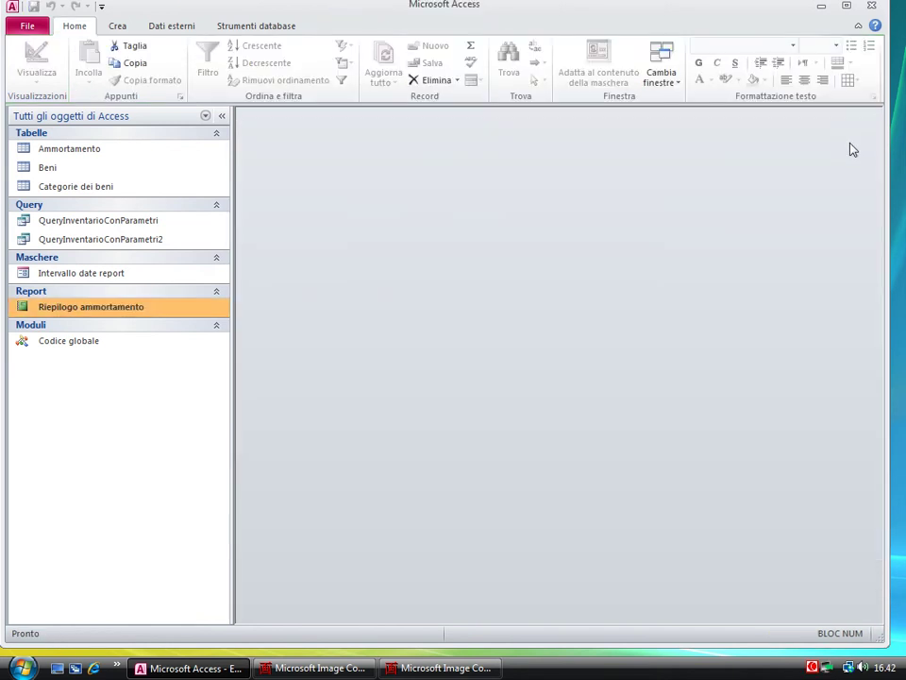
# - Open the Riepilogo ammortamento report and set its entry date range from 01/01/2009 to 31/01/2009 for all categories
pyautogui.doubleClick(111, 310)
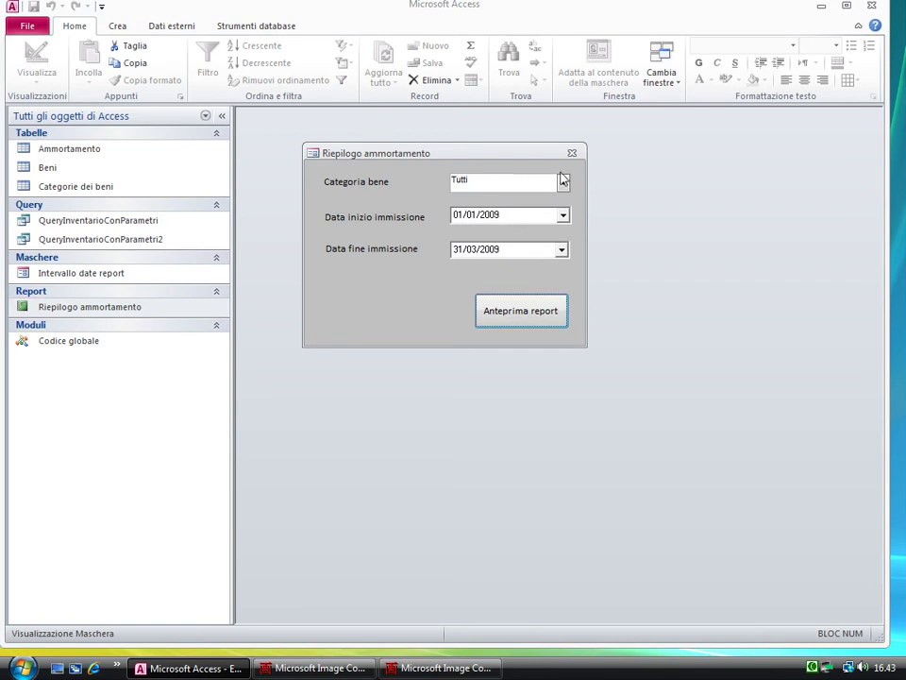
pyautogui.click(563, 217)
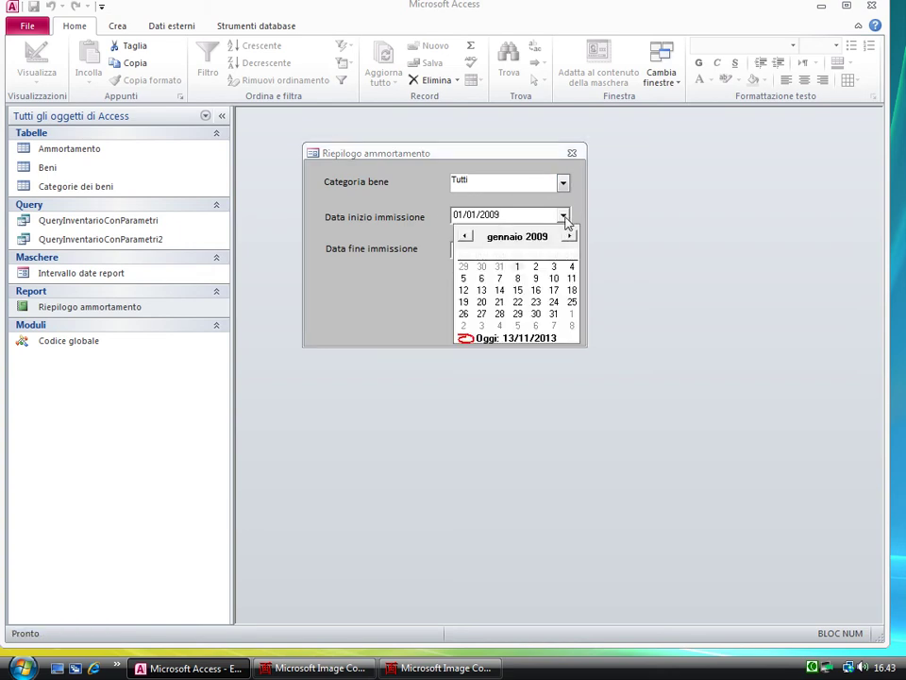
pyautogui.click(517, 266)
pyautogui.click(561, 249)
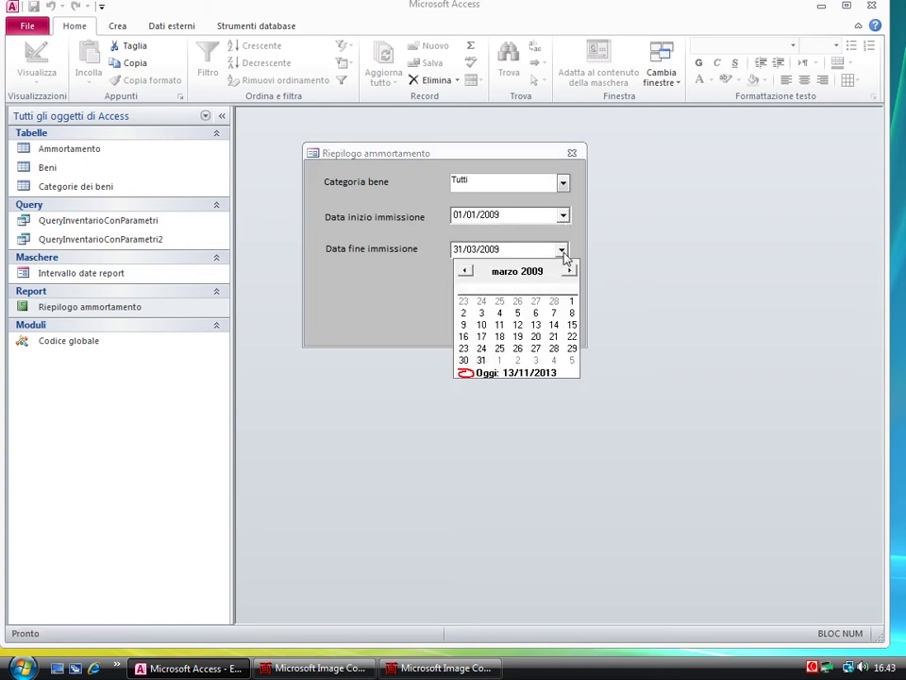
pyautogui.click(464, 271)
pyautogui.click(465, 271)
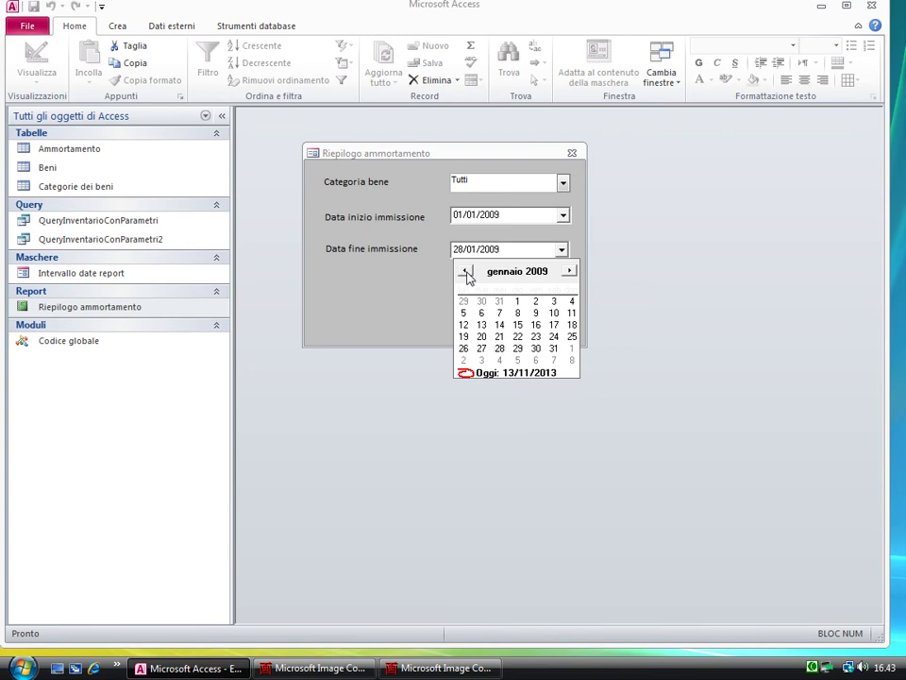
pyautogui.click(553, 348)
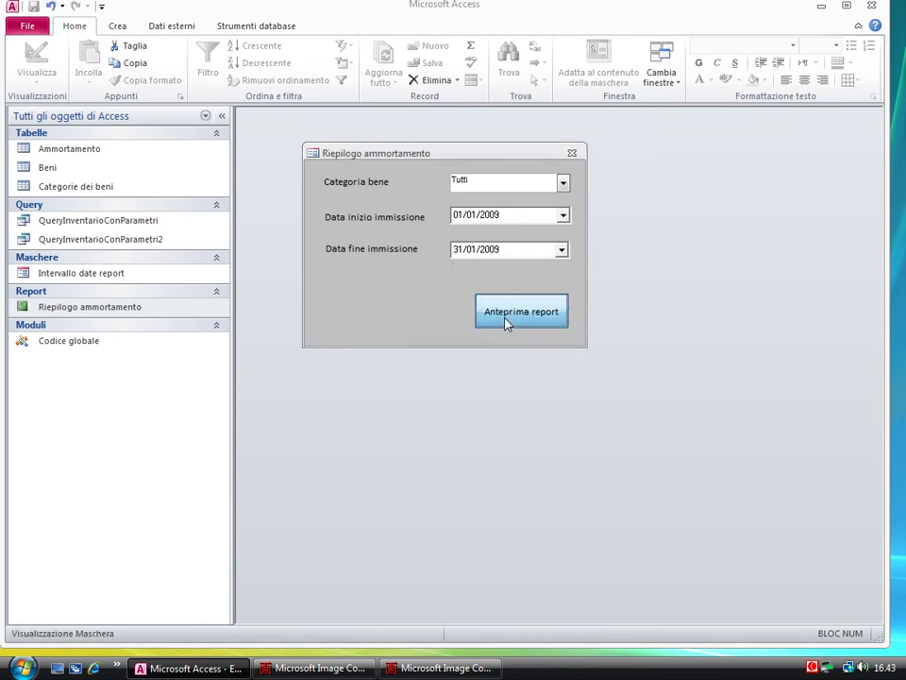
# - Preview the report for the chosen dates, examine it up close and as a full page, and close it
pyautogui.click(507, 322)
pyautogui.click(442, 256)
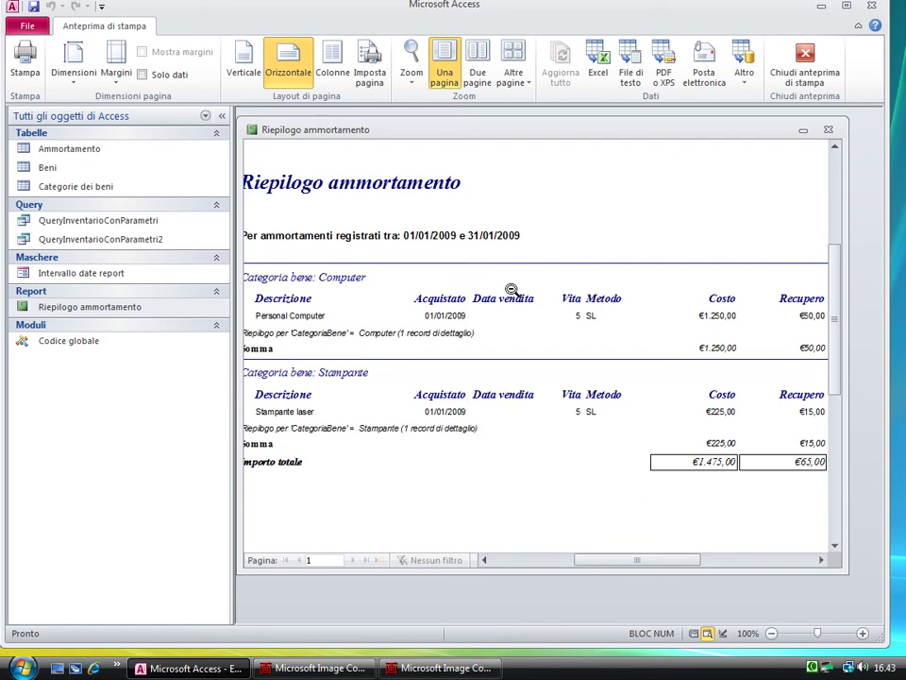
pyautogui.click(453, 184)
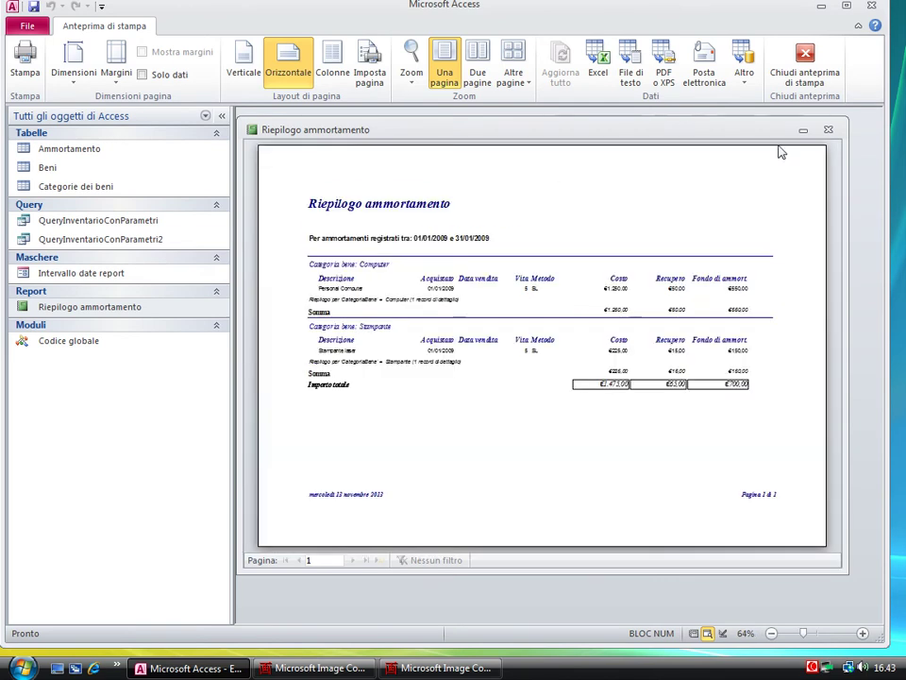
pyautogui.click(827, 129)
# - Preview Riepilogo ammortamento again for 01/01/2009 to 31/03/2009, review both pages, and close the report
pyautogui.doubleClick(90, 307)
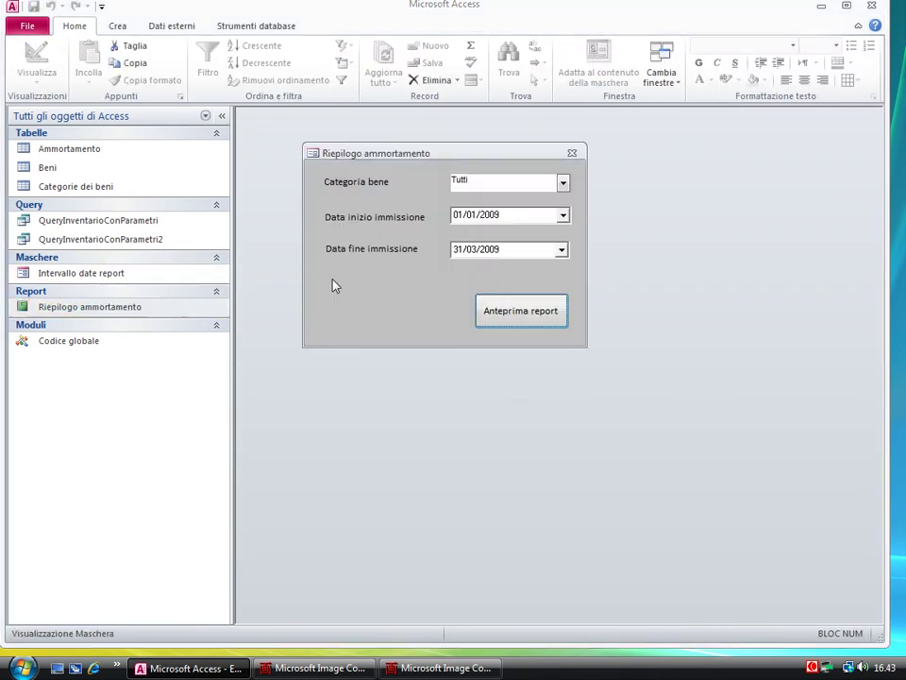
pyautogui.click(508, 312)
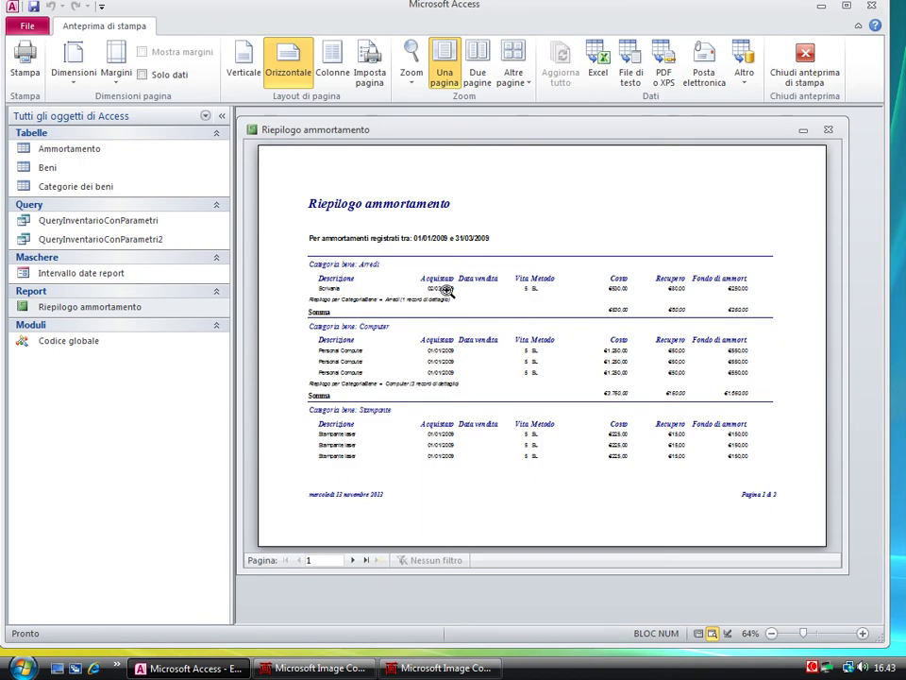
pyautogui.click(351, 562)
pyautogui.click(388, 247)
pyautogui.click(391, 201)
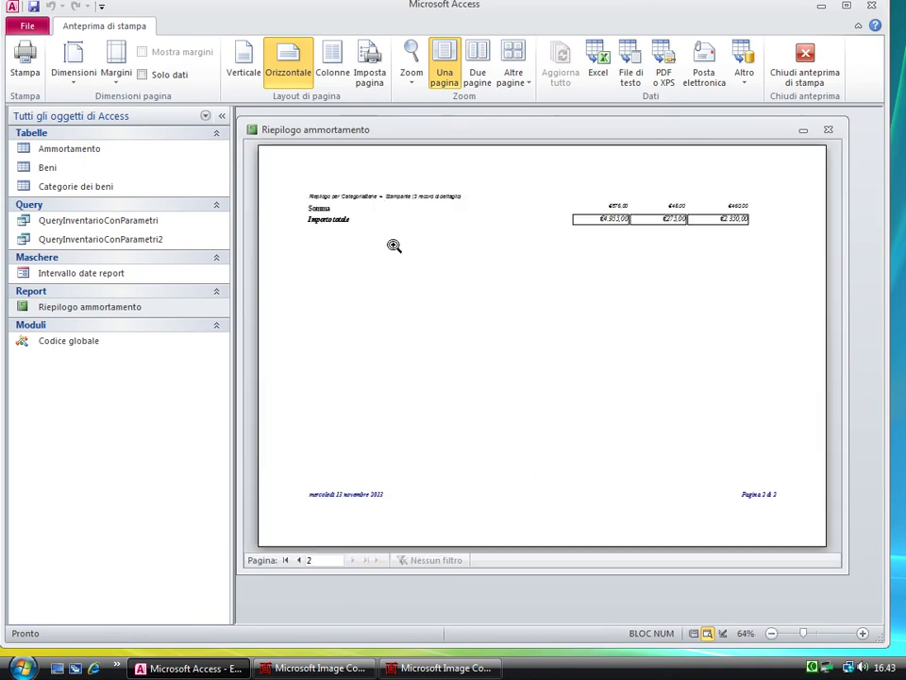
pyautogui.click(298, 561)
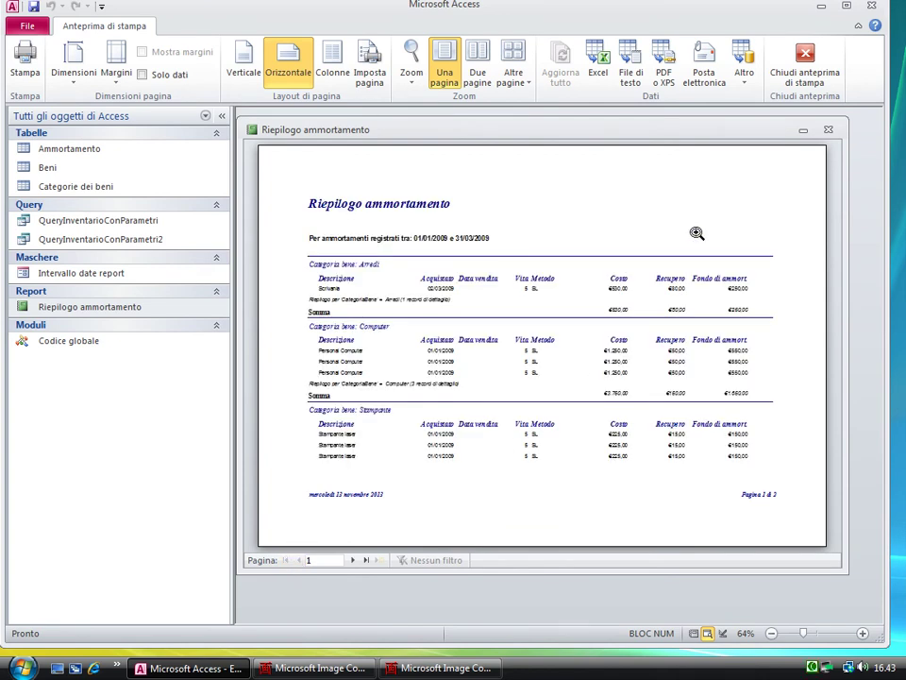
pyautogui.click(828, 129)
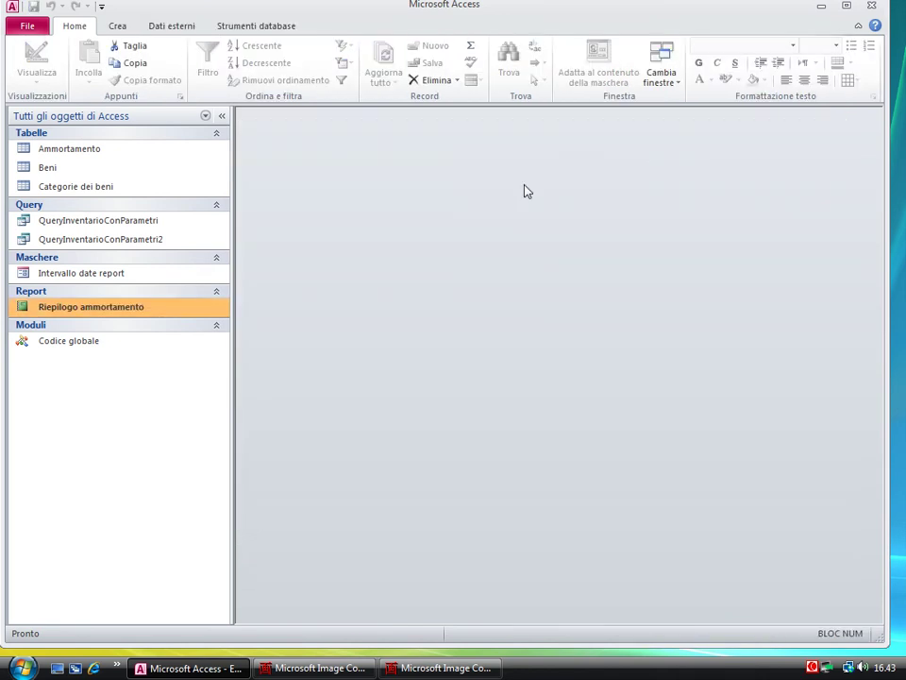
pyautogui.rightClick(133, 223)
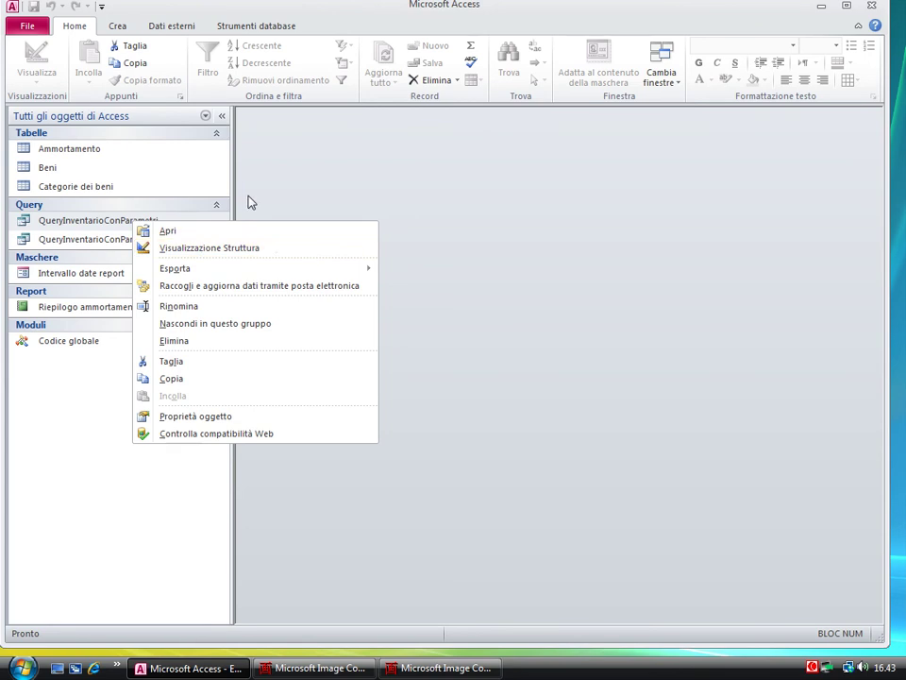
pyautogui.click(187, 219)
pyautogui.click(158, 241)
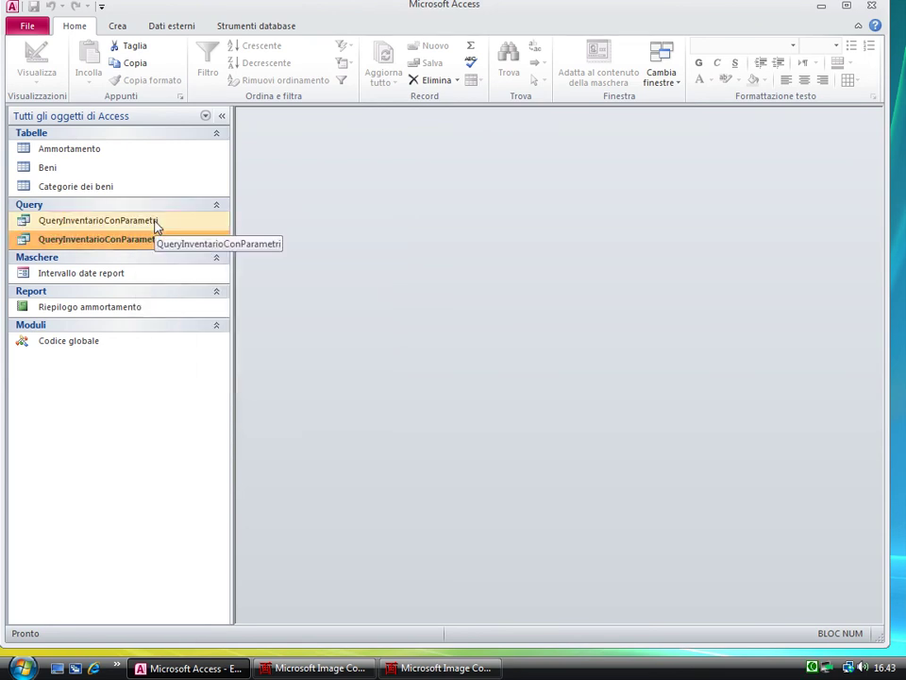
pyautogui.rightClick(157, 224)
pyautogui.click(133, 247)
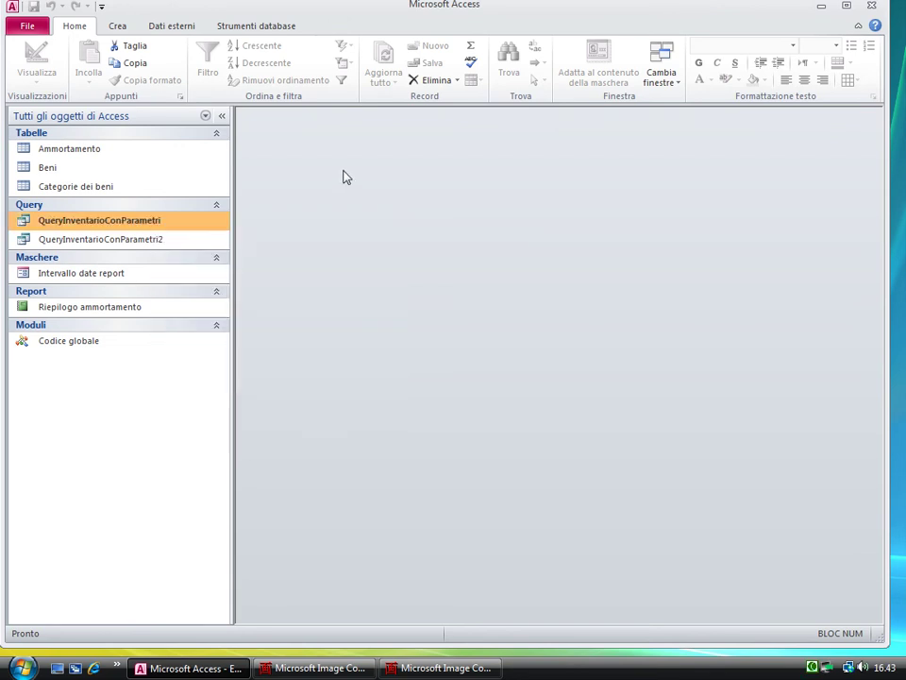
pyautogui.click(135, 245)
# - Open QueryInventarioConParametri2 in Design view and arrange its window so the tables and design grid can be read
pyautogui.rightClick(136, 245)
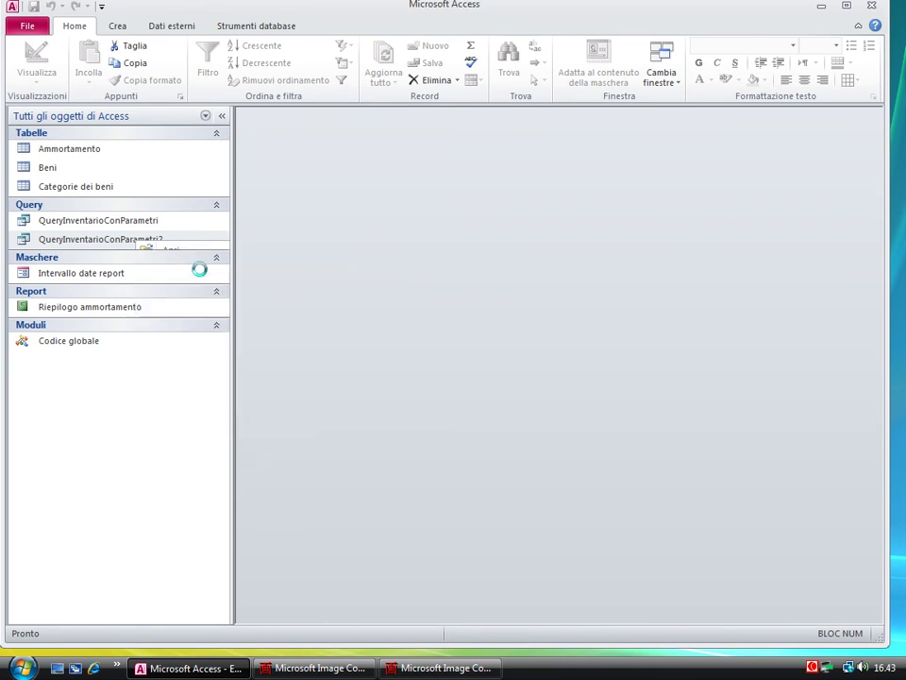
pyautogui.click(201, 269)
pyautogui.moveTo(454, 152)
pyautogui.mouseDown()
pyautogui.moveTo(566, 145)
pyautogui.moveTo(465, 157)
pyautogui.mouseUp()
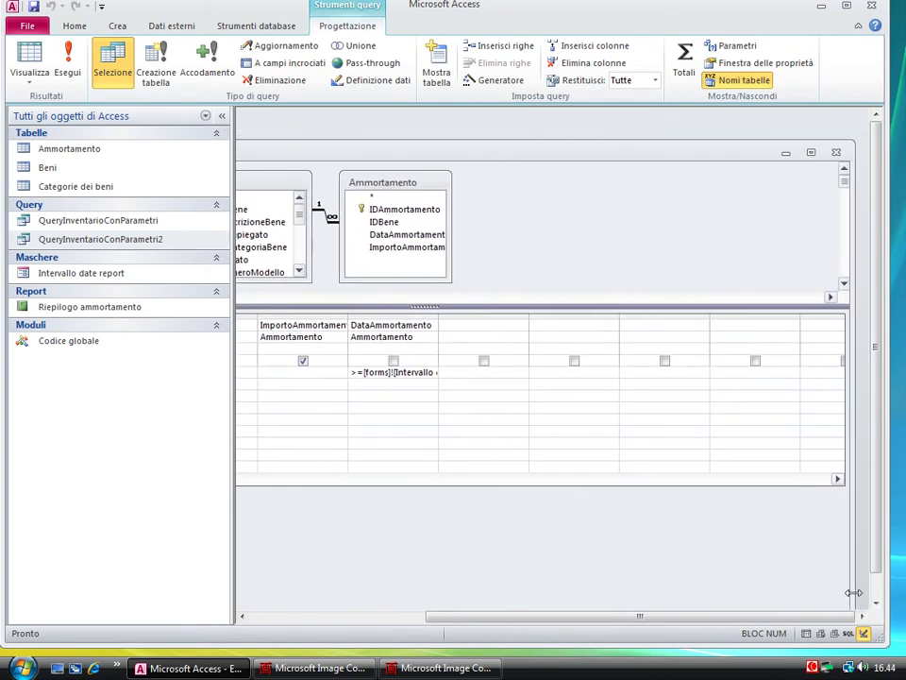
pyautogui.moveTo(851, 607); pyautogui.dragTo(656, 377)
pyautogui.moveTo(501, 152); pyautogui.dragTo(521, 139)
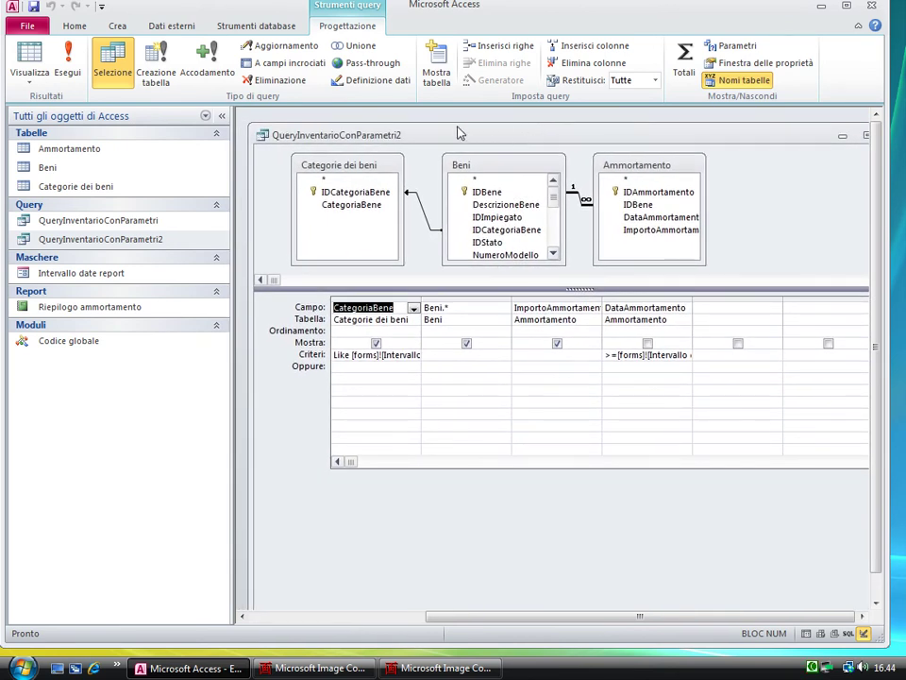
pyautogui.moveTo(459, 134); pyautogui.dragTo(432, 134)
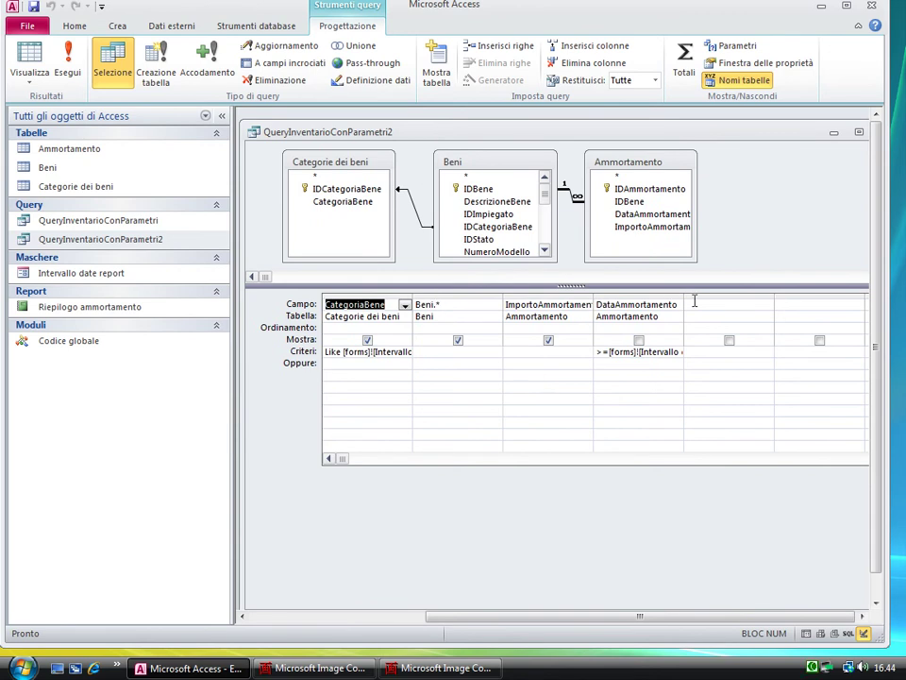
# - Widen the DataAmmortamento column in the query grid and examine its date criteria referring to the Intervallo date report form
pyautogui.moveTo(684, 299); pyautogui.dragTo(841, 296)
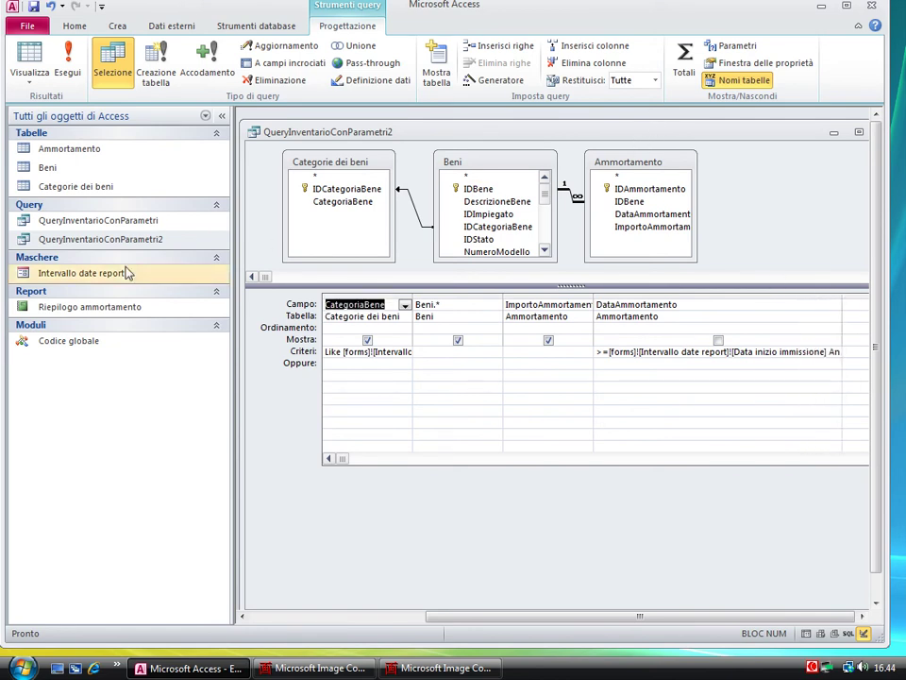
pyautogui.click(630, 299)
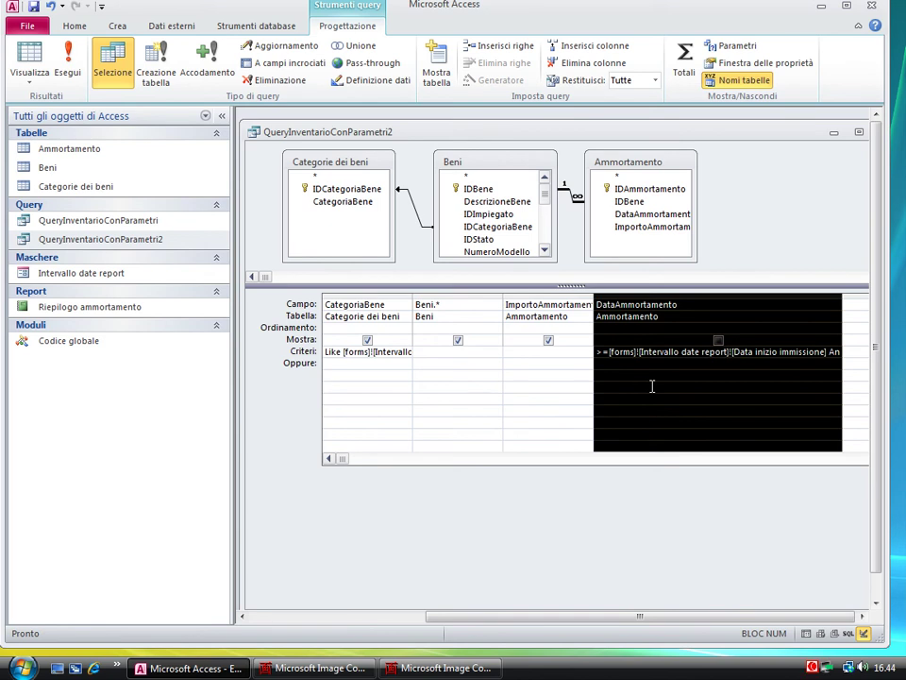
pyautogui.click(725, 350)
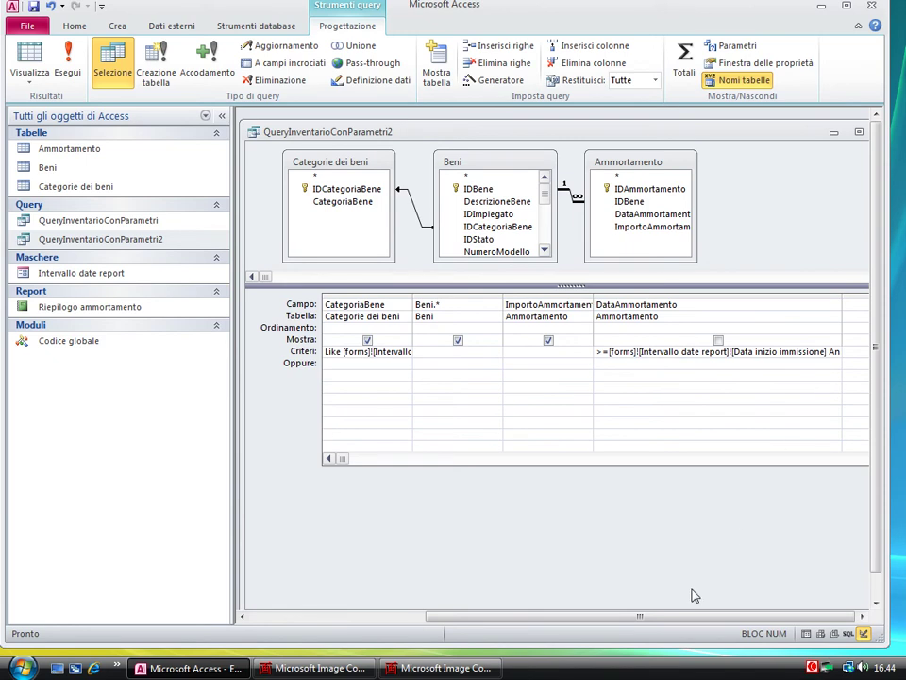
# - Switch to Microsoft Image Composer to read the enlarged capture of the date criteria, then return to Access and close the query design
pyautogui.click(444, 668)
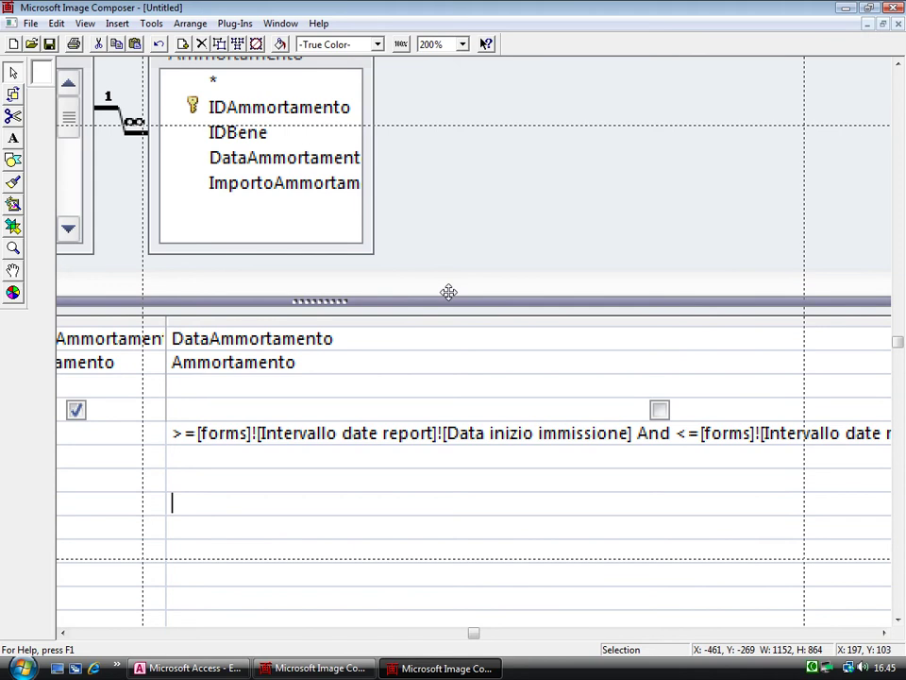
pyautogui.hotkey('alt', 'Tab')
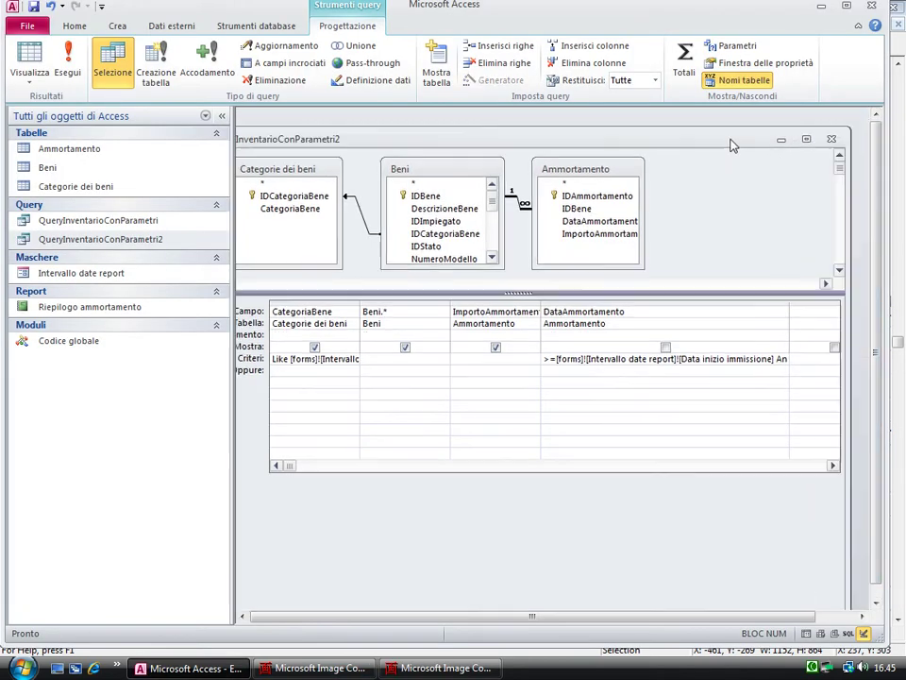
pyautogui.click(831, 142)
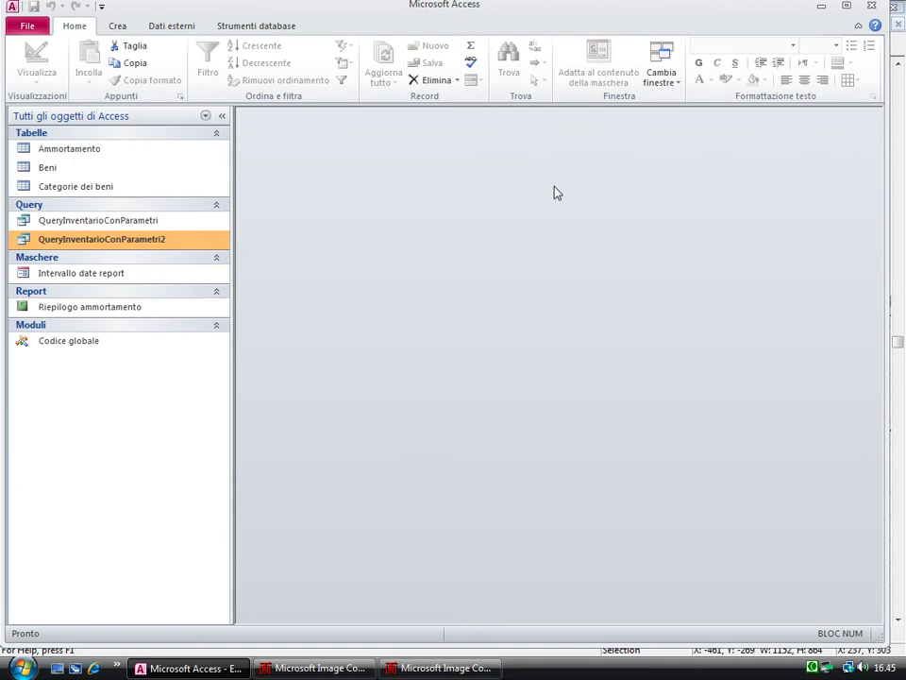
# - Run QueryInventarioConParametri2 directly to view its category parameter request, and cancel it
pyautogui.doubleClick(138, 242)
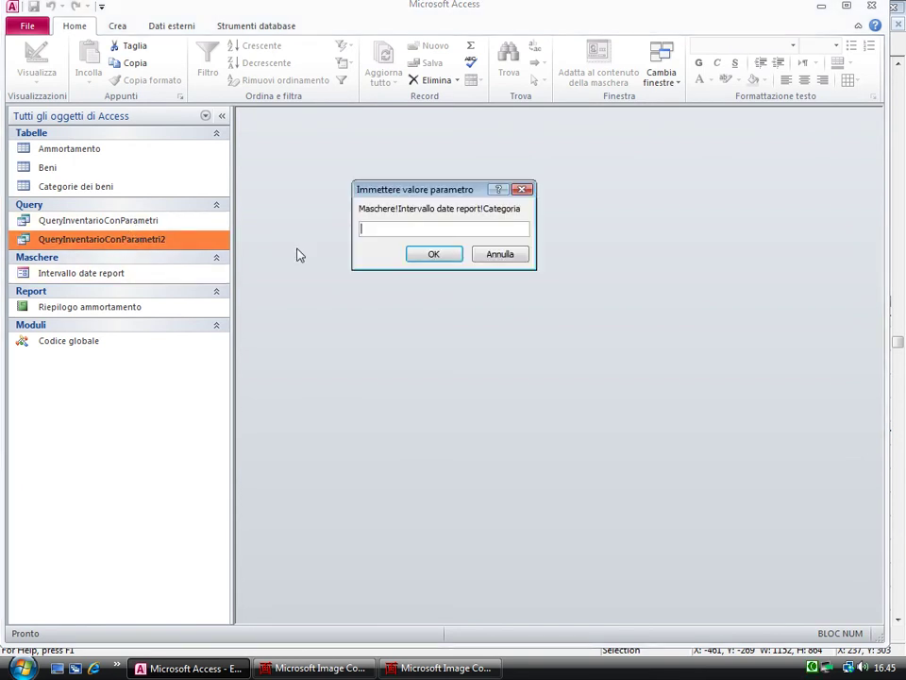
pyautogui.click(500, 255)
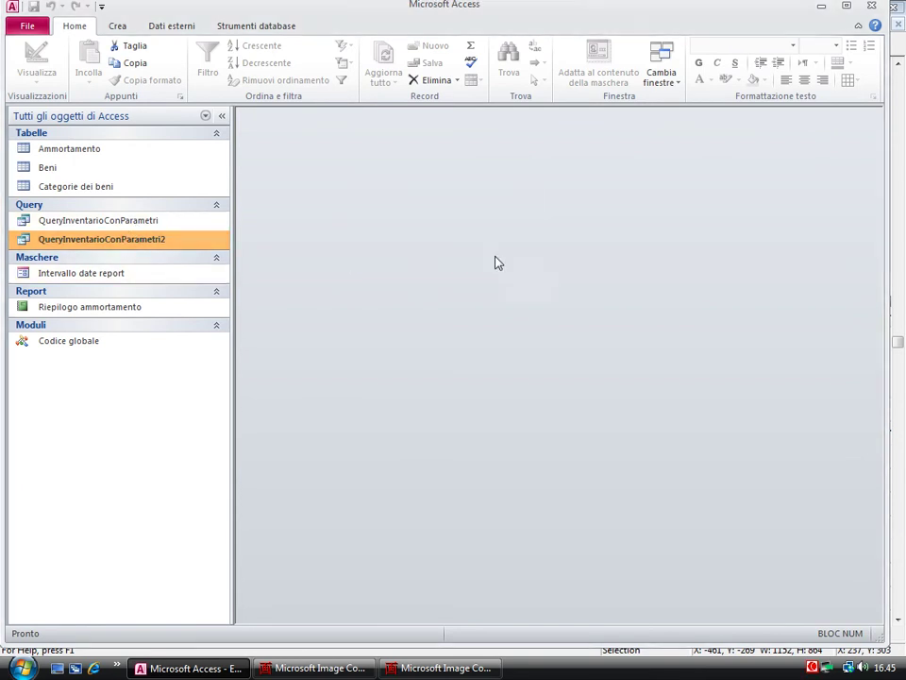
pyautogui.rightClick(152, 223)
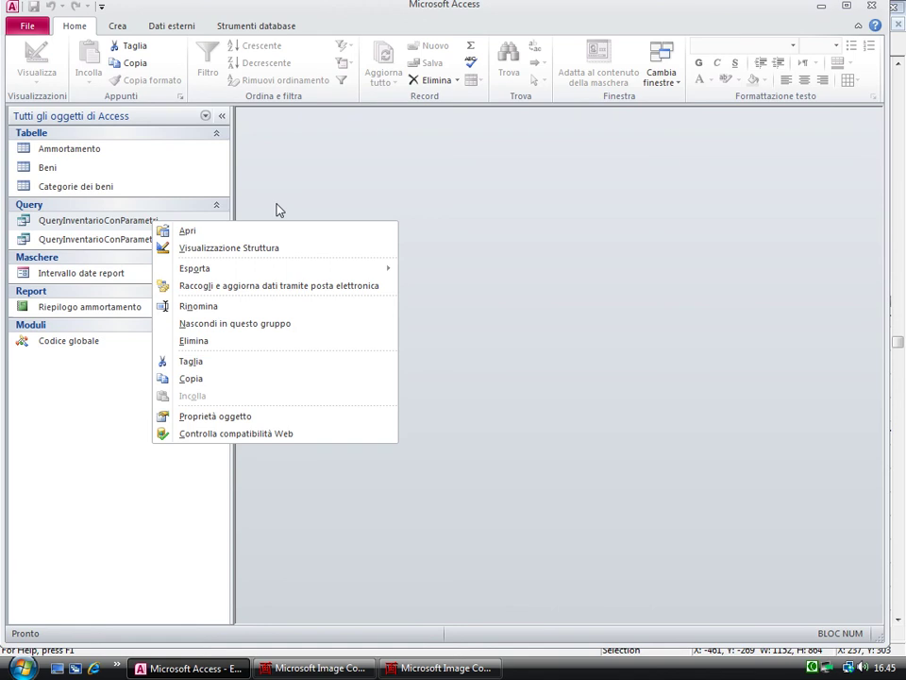
pyautogui.rightClick(126, 239)
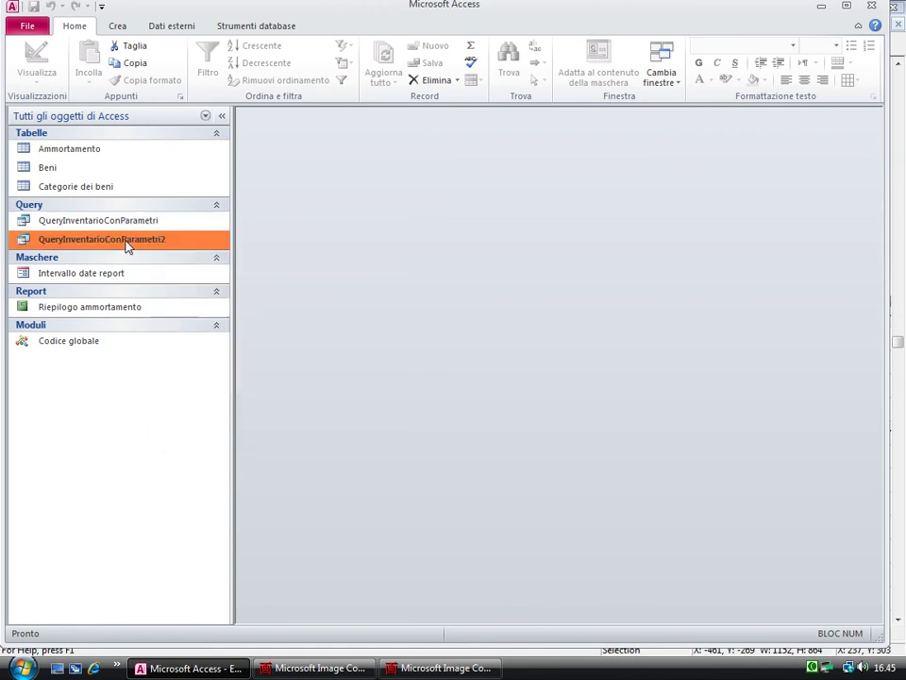
pyautogui.click(304, 218)
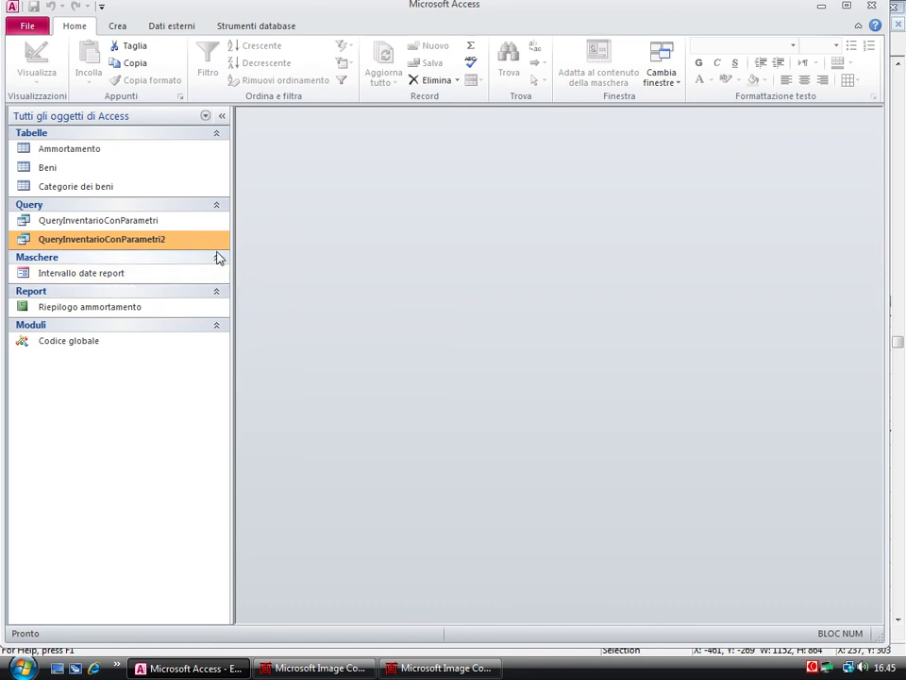
# - Open the Intervallo date report form in Design view, examine its category and date controls, and close it
pyautogui.rightClick(155, 277)
pyautogui.click(198, 317)
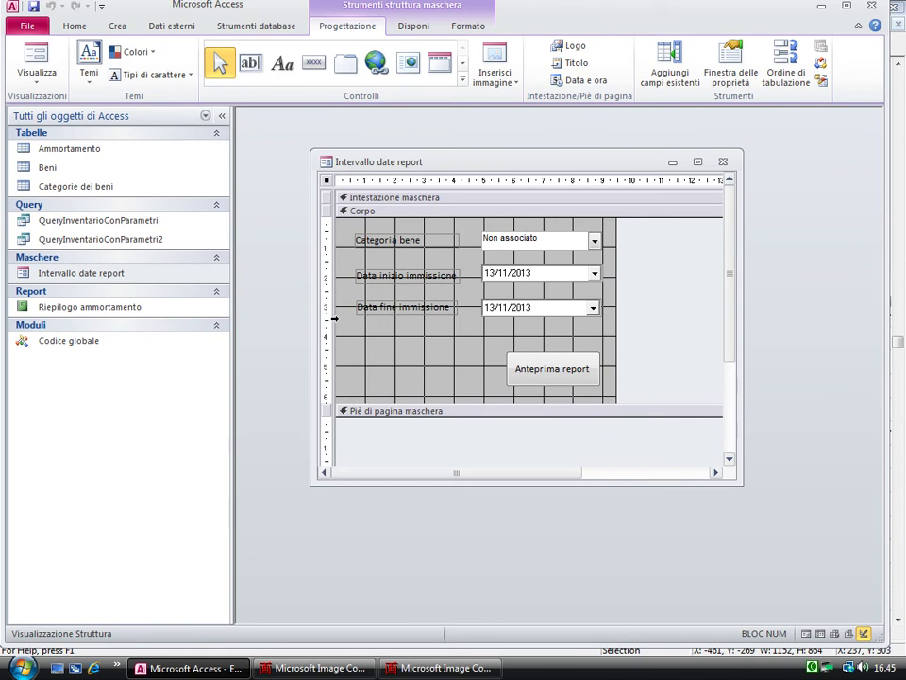
pyautogui.click(723, 161)
# - Open Riepilogo ammortamento in Design view and display the VBA code of its Su apertura event procedure
pyautogui.rightClick(135, 309)
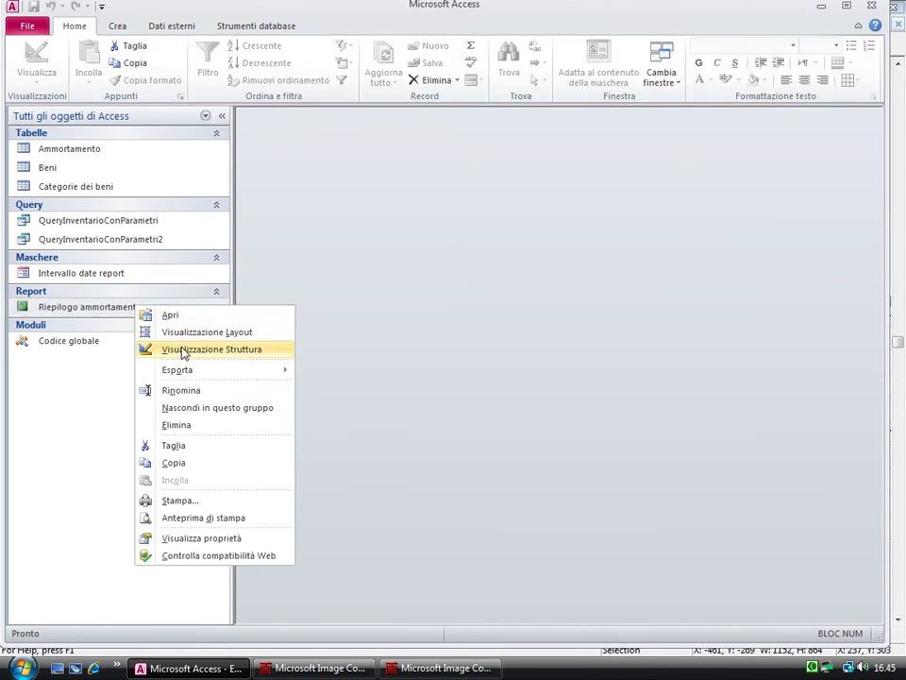
pyautogui.click(184, 349)
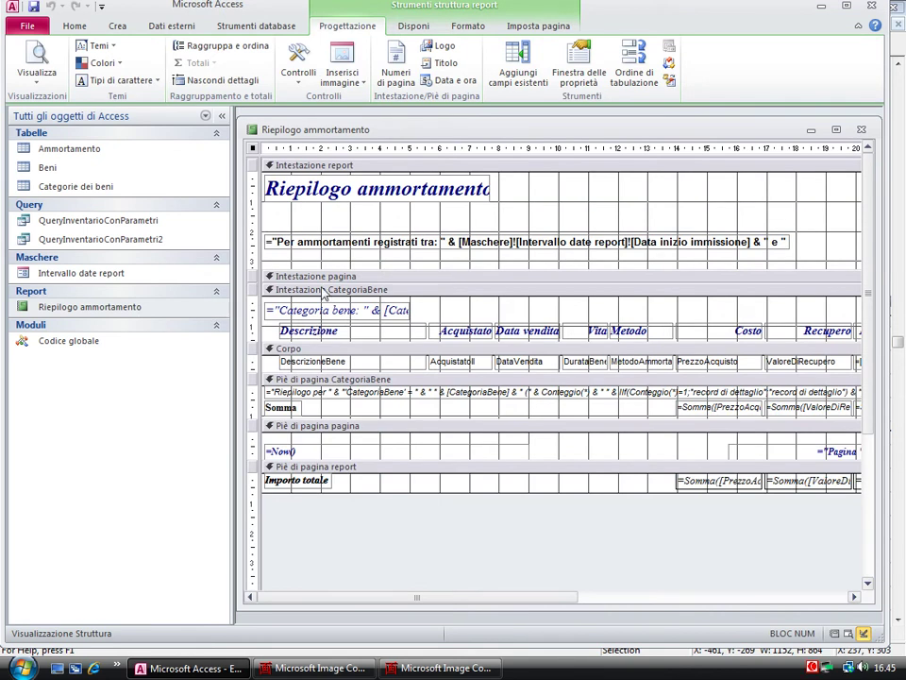
pyautogui.press('F4')
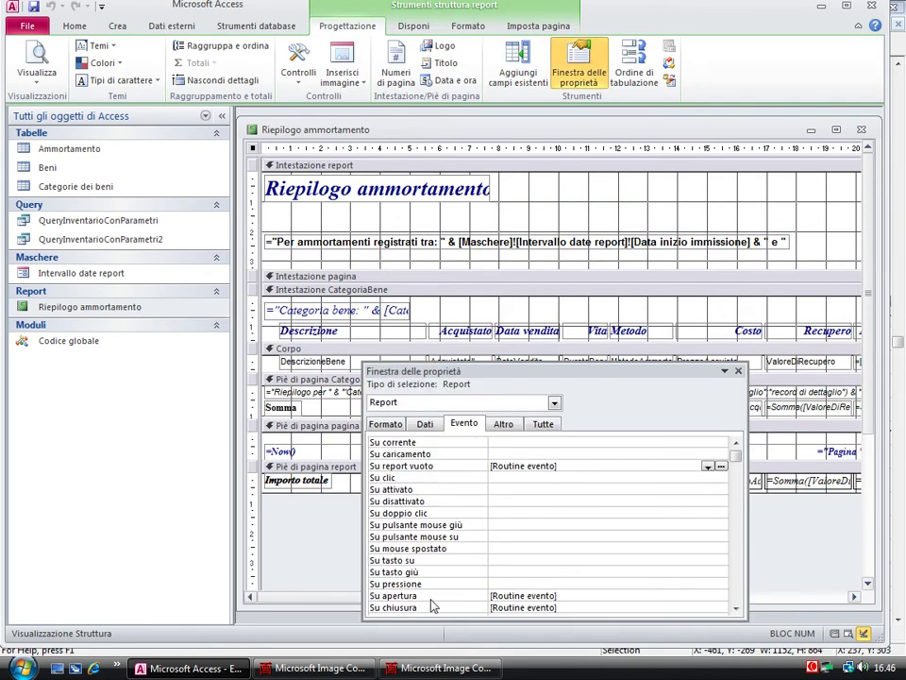
pyautogui.click(580, 594)
pyautogui.click(721, 595)
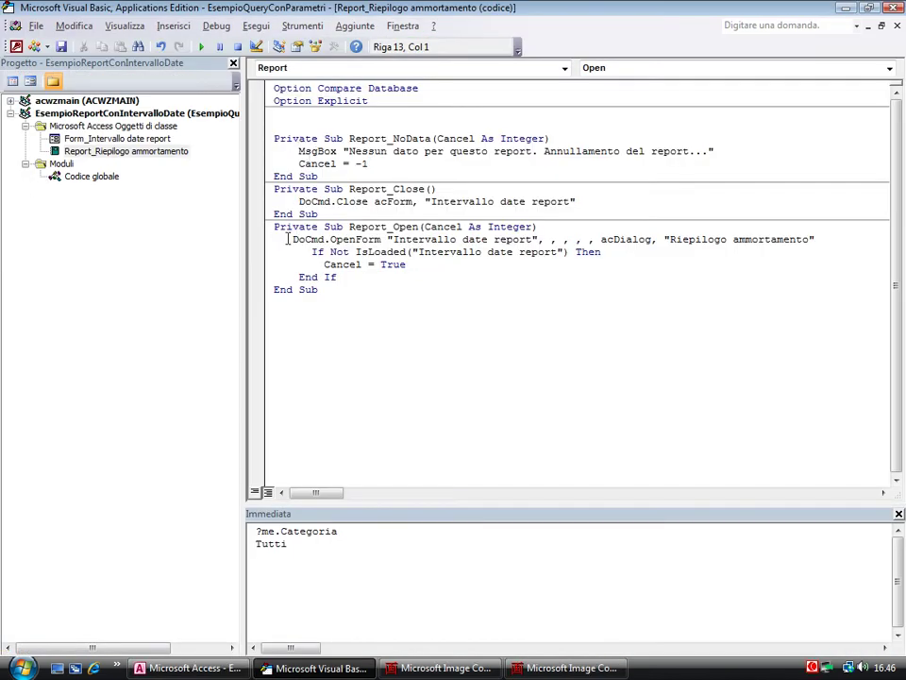
# - Examine the Report_Open code: the OpenForm call for Intervallo date report, its acDialog argument and the IsLoaded check that cancels the report
pyautogui.moveTo(285, 239); pyautogui.dragTo(552, 241)
pyautogui.click(329, 241)
pyautogui.moveTo(594, 239); pyautogui.dragTo(653, 236)
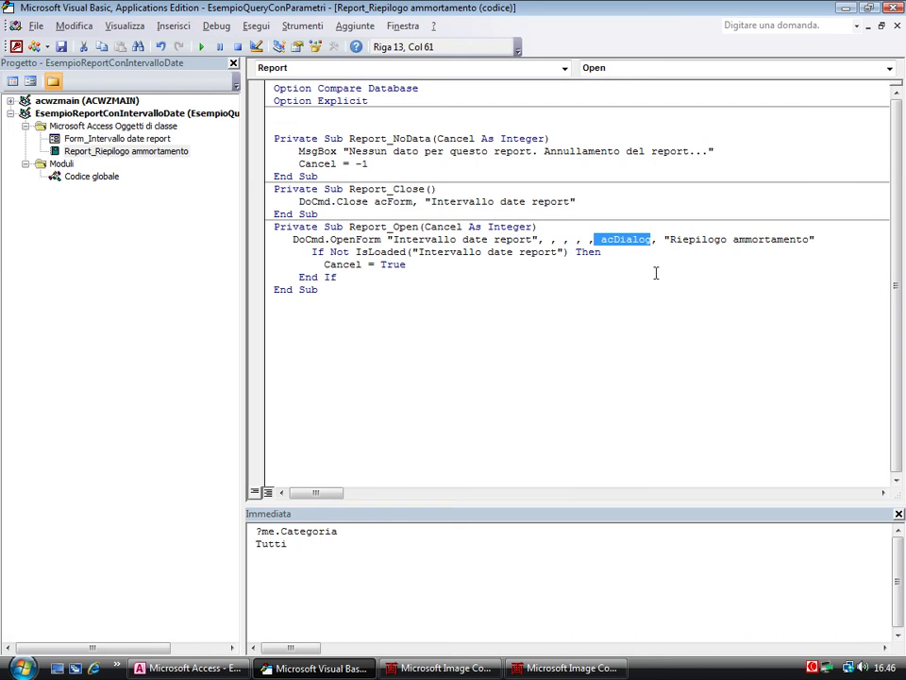
pyautogui.click(603, 240)
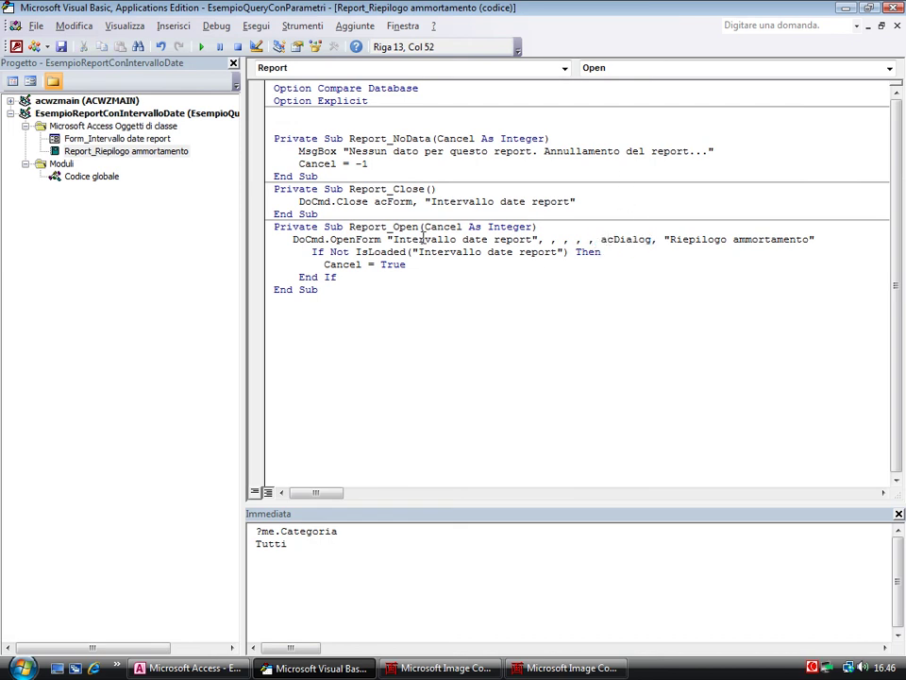
pyautogui.moveTo(306, 247); pyautogui.dragTo(589, 274)
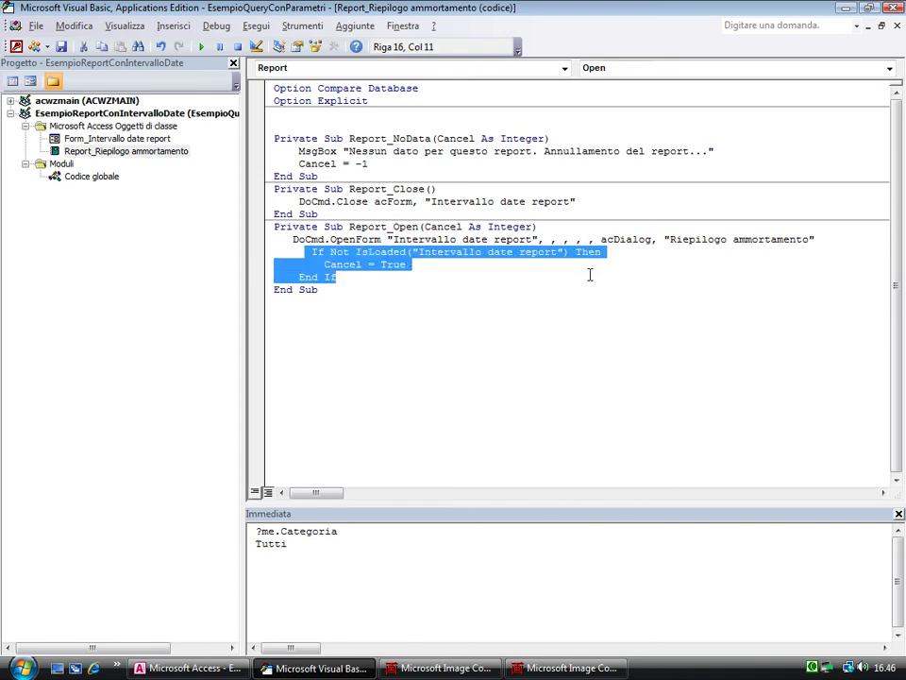
pyautogui.click(352, 240)
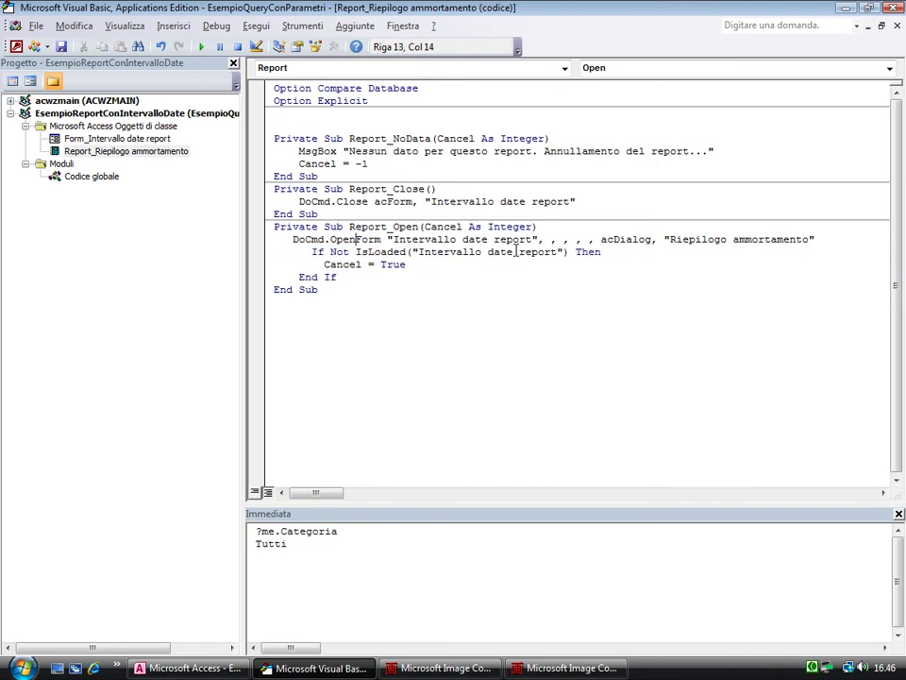
pyautogui.press('Down')
pyautogui.moveTo(300, 251); pyautogui.dragTo(436, 265)
pyautogui.click(435, 265)
# - Close the code editor and the Riepilogo ammortamento report design, saving the report's changes
pyautogui.click(895, 25)
pyautogui.click(895, 10)
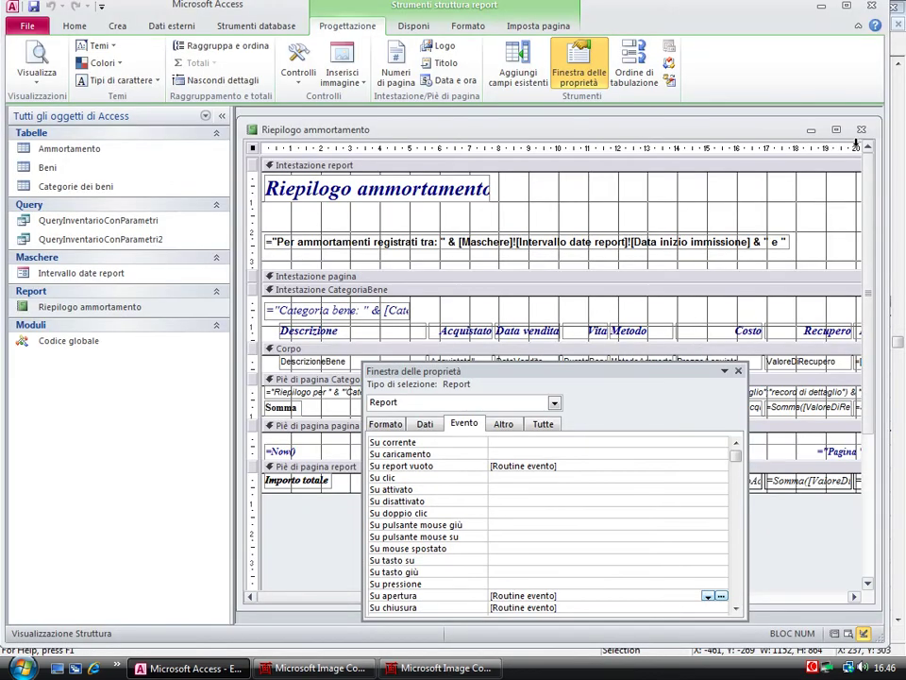
pyautogui.click(863, 129)
pyautogui.click(395, 372)
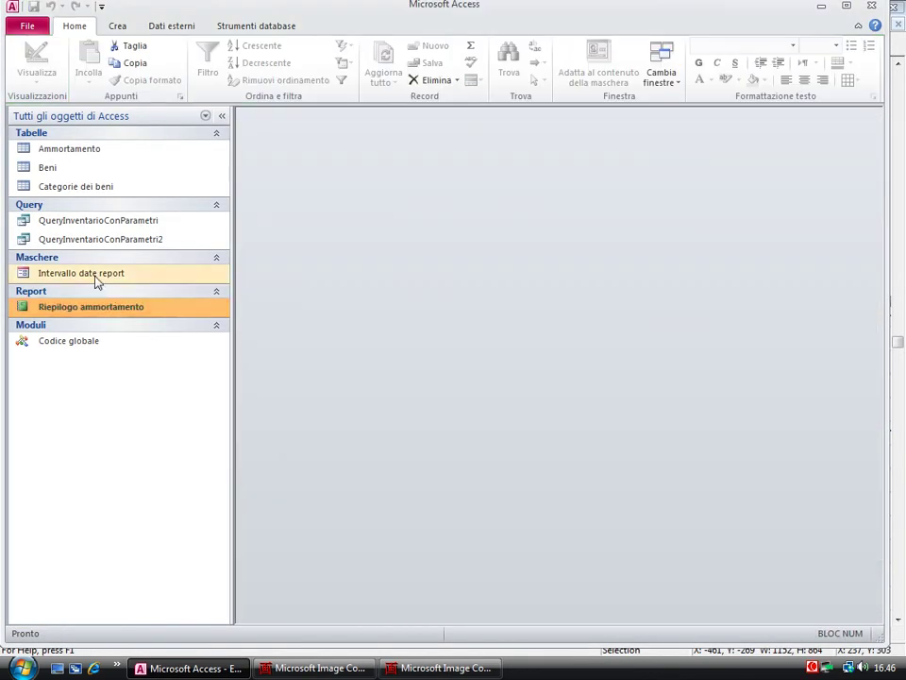
# - Open the Intervallo date report form in Design view, examine the OpenArgs check in its Su apertura code, and return to Access
pyautogui.rightClick(99, 283)
pyautogui.click(184, 321)
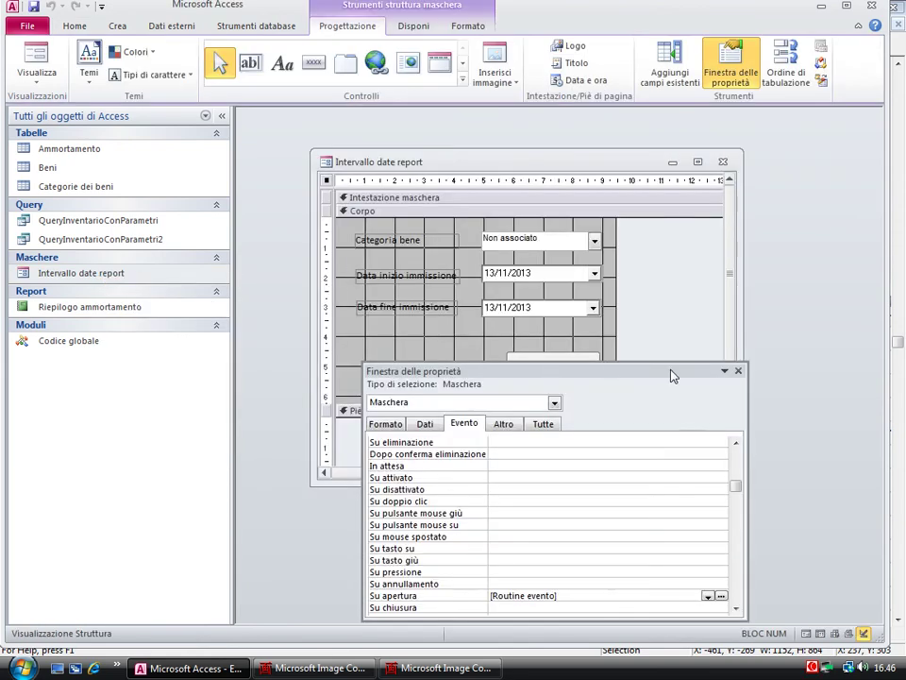
pyautogui.click(585, 594)
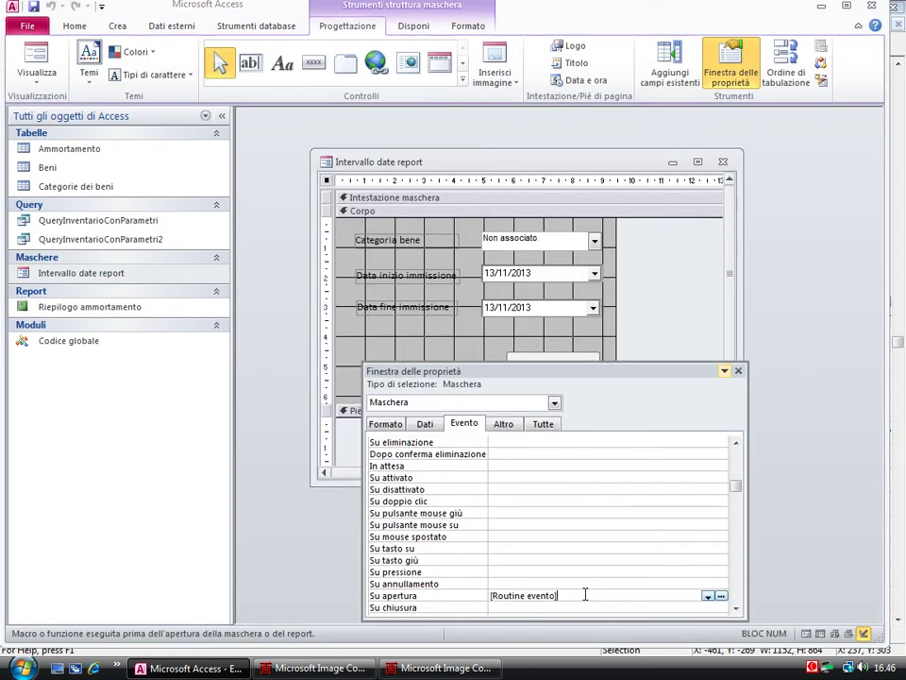
pyautogui.click(720, 596)
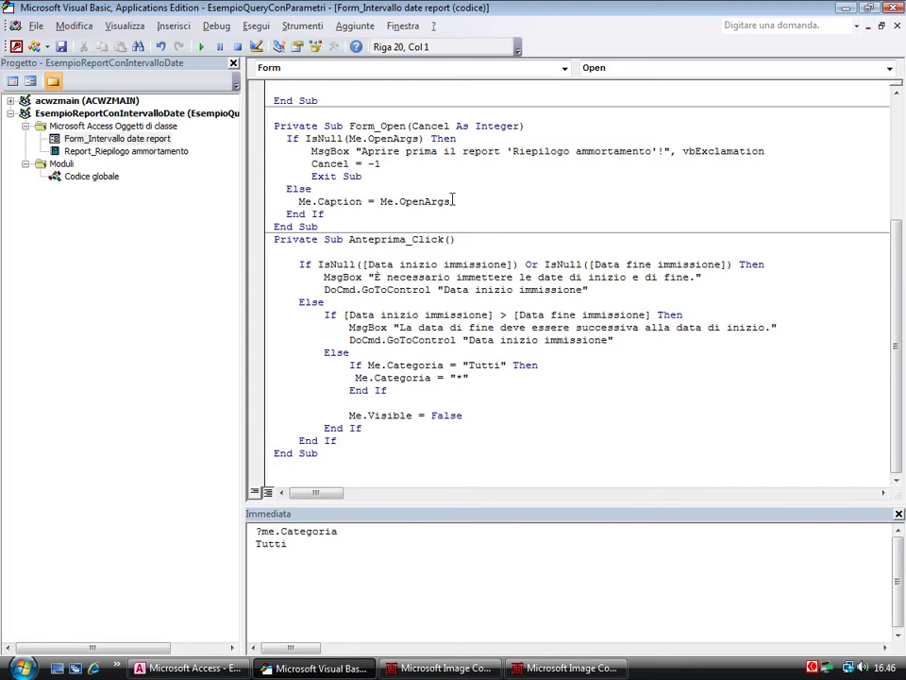
pyautogui.moveTo(282, 137); pyautogui.dragTo(477, 140)
pyautogui.click(383, 151)
pyautogui.moveTo(367, 139); pyautogui.dragTo(417, 139)
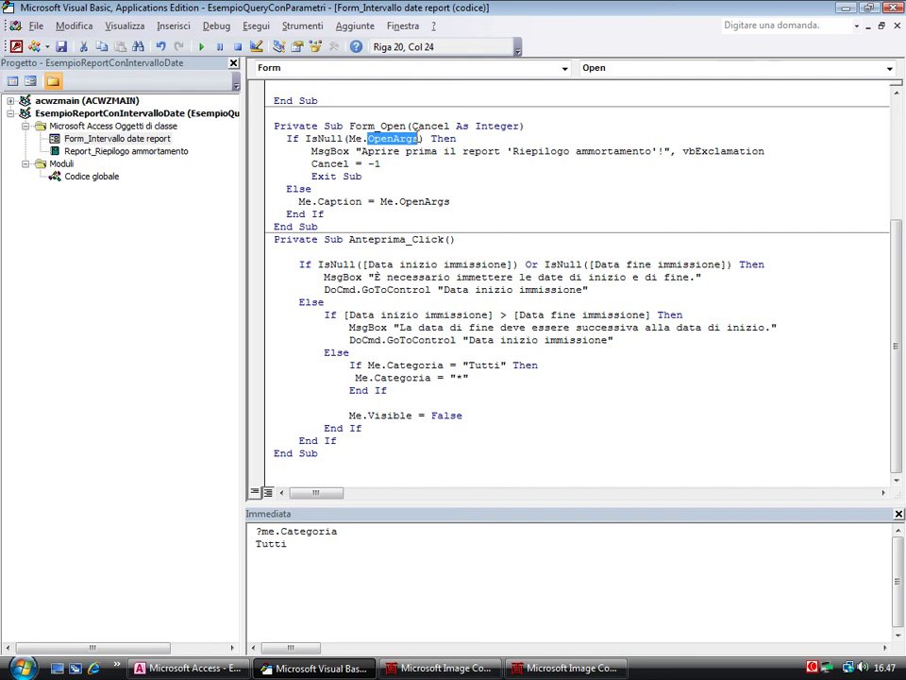
pyautogui.click(895, 25)
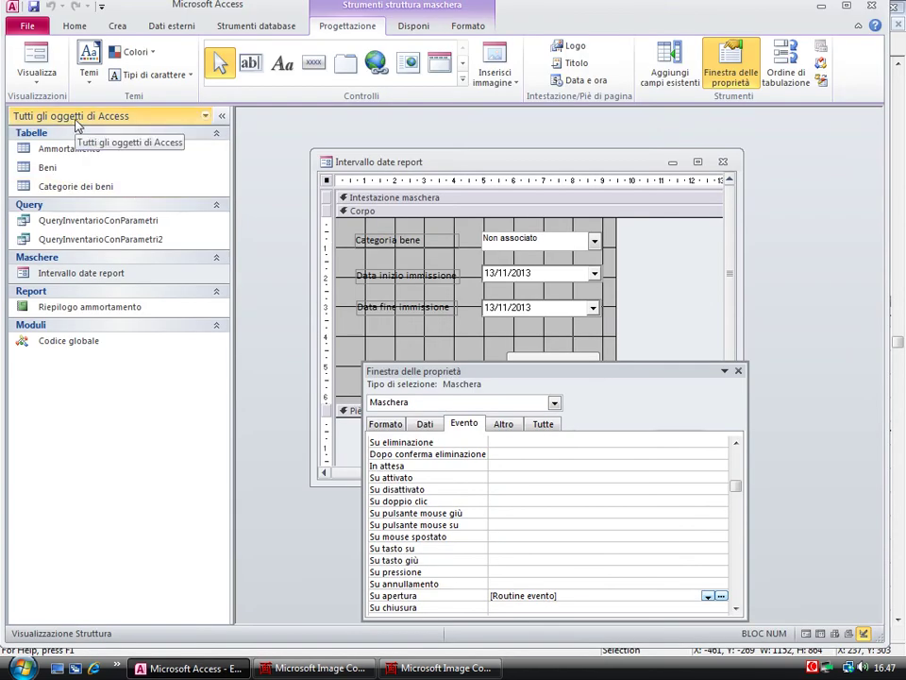
# - Try to open the Intervallo date report form directly, without going through the report, and dismiss the message
pyautogui.click(93, 276)
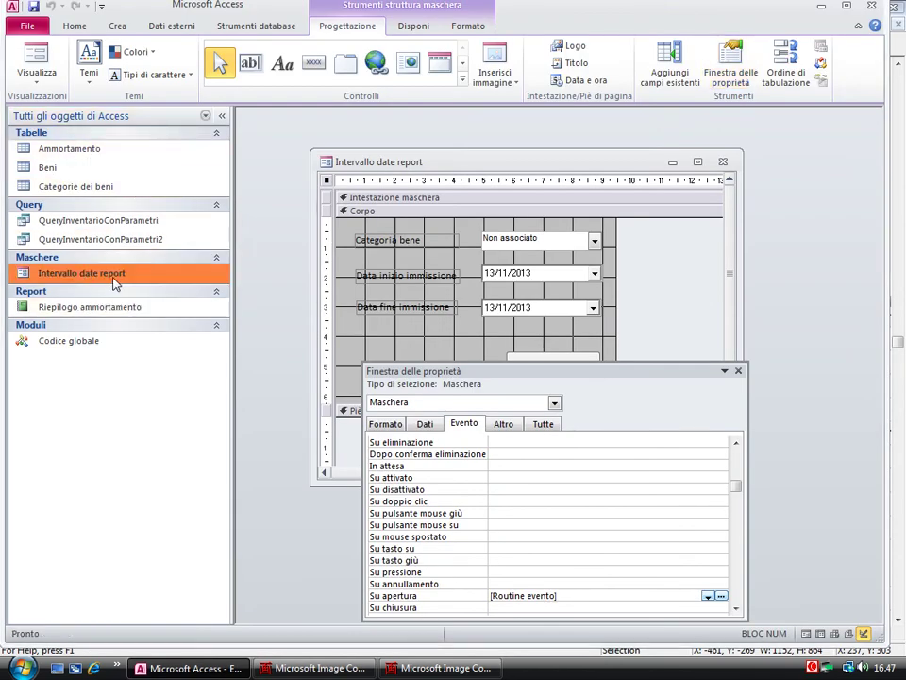
pyautogui.doubleClick(93, 279)
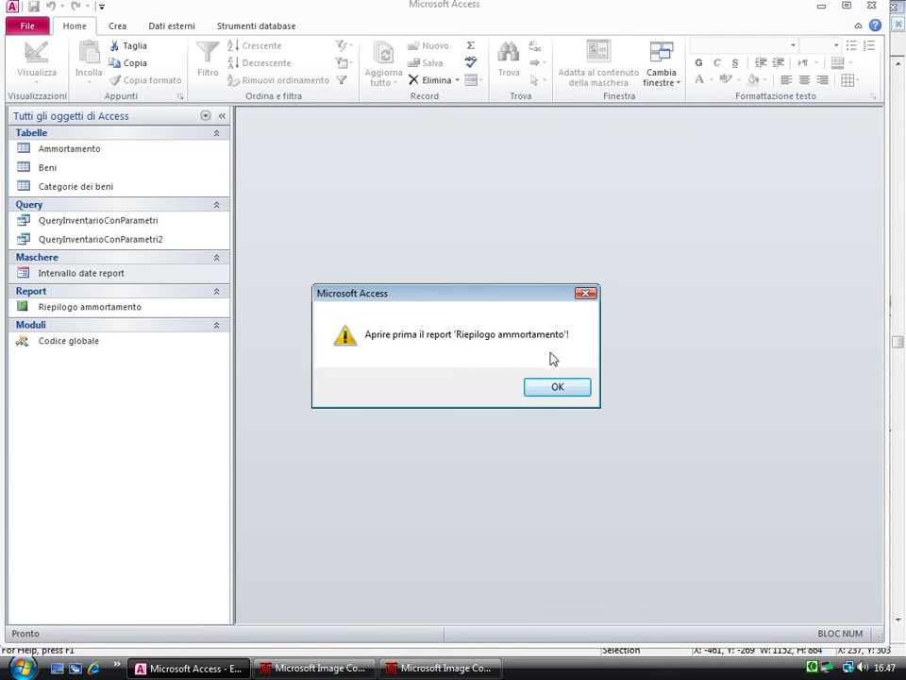
pyautogui.click(557, 389)
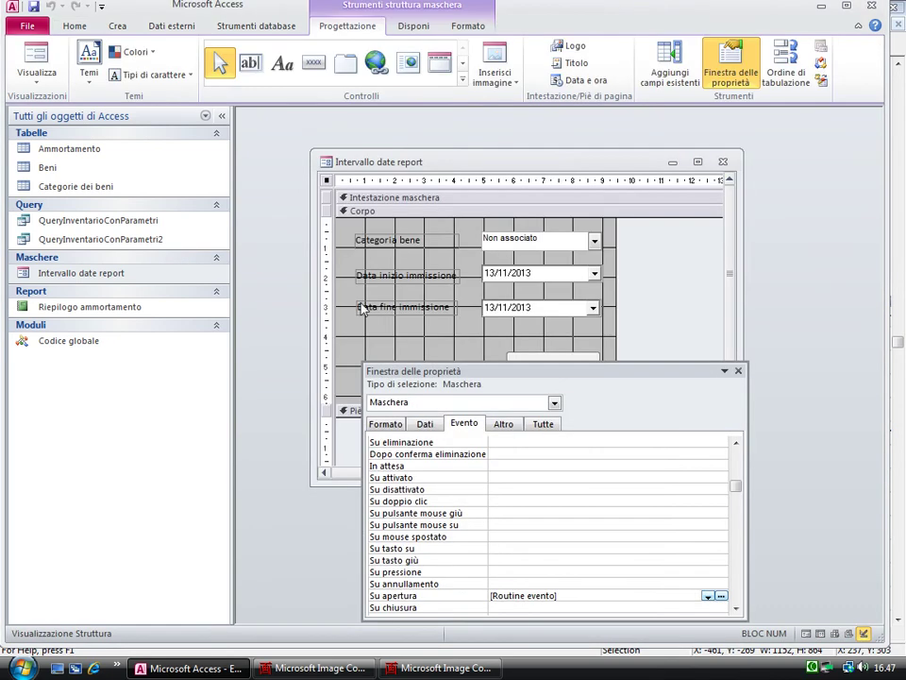
# - Display the form's Su apertura code again and highlight the Me.Caption = Me.OpenArgs assignment
pyautogui.click(734, 370)
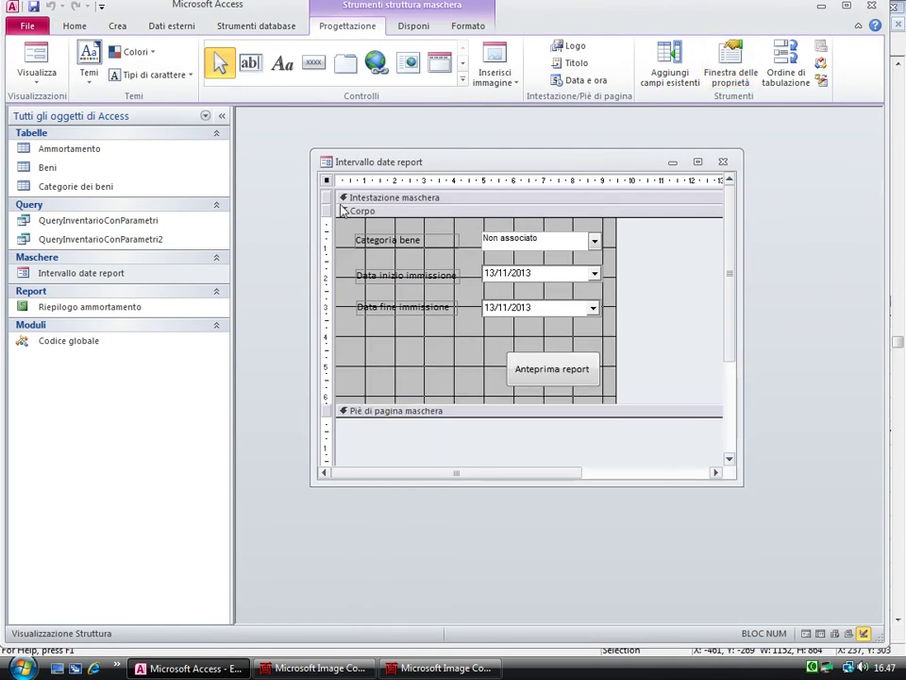
pyautogui.doubleClick(326, 181)
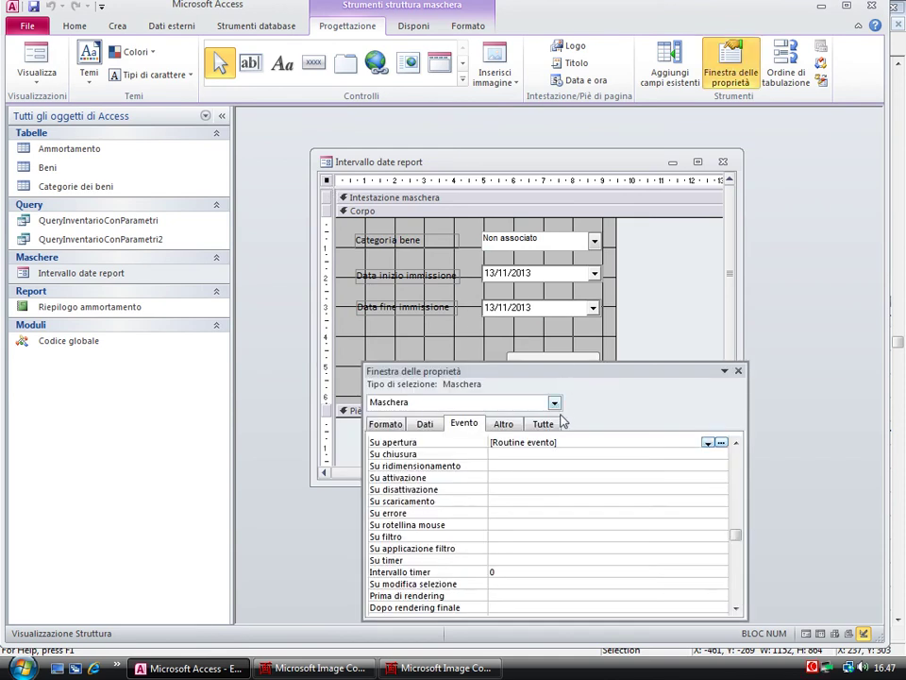
pyautogui.click(721, 443)
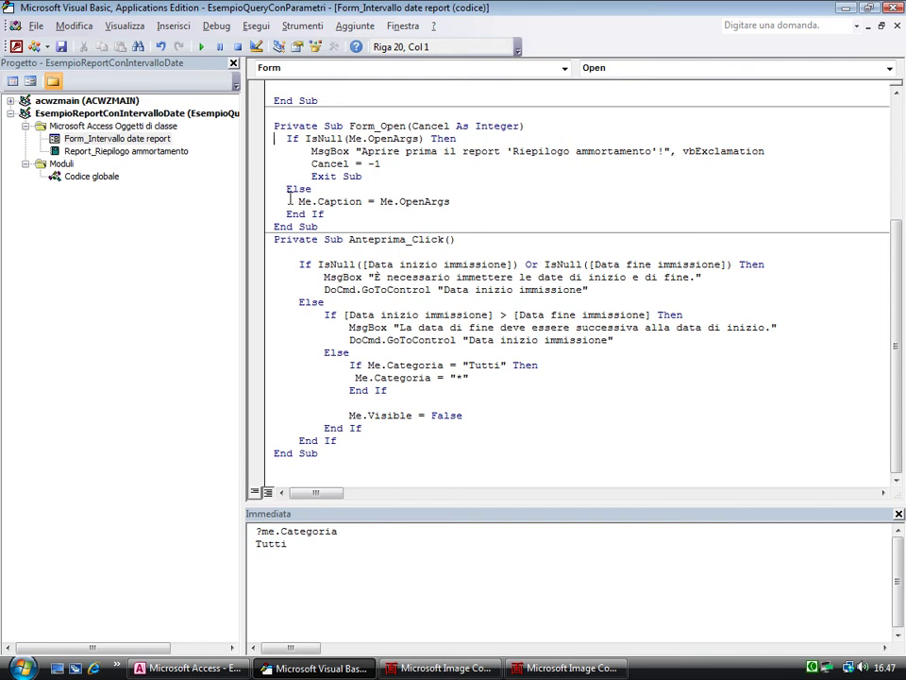
pyautogui.moveTo(291, 201); pyautogui.dragTo(460, 201)
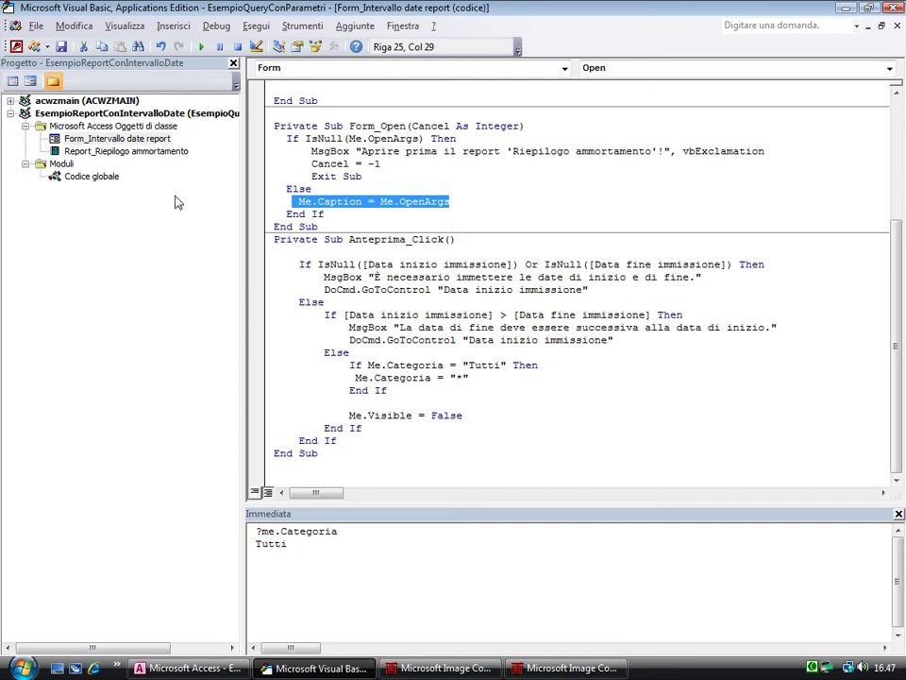
# - Display the Report_Riepilogo ammortamento code and highlight the "Riepilogo ammortamento" argument passed by OpenForm
pyautogui.doubleClick(104, 151)
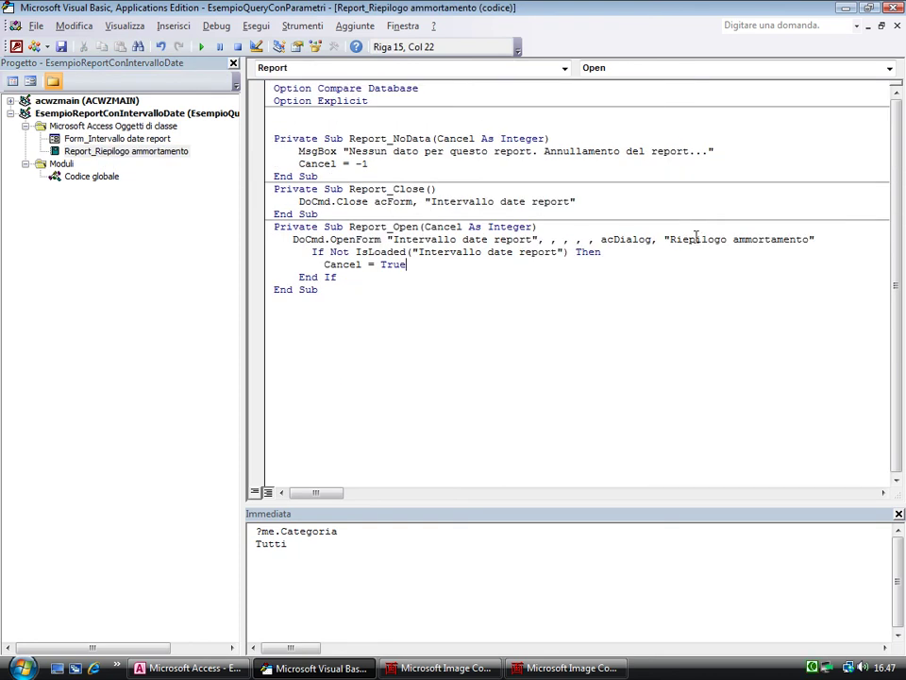
pyautogui.moveTo(669, 239); pyautogui.dragTo(807, 238)
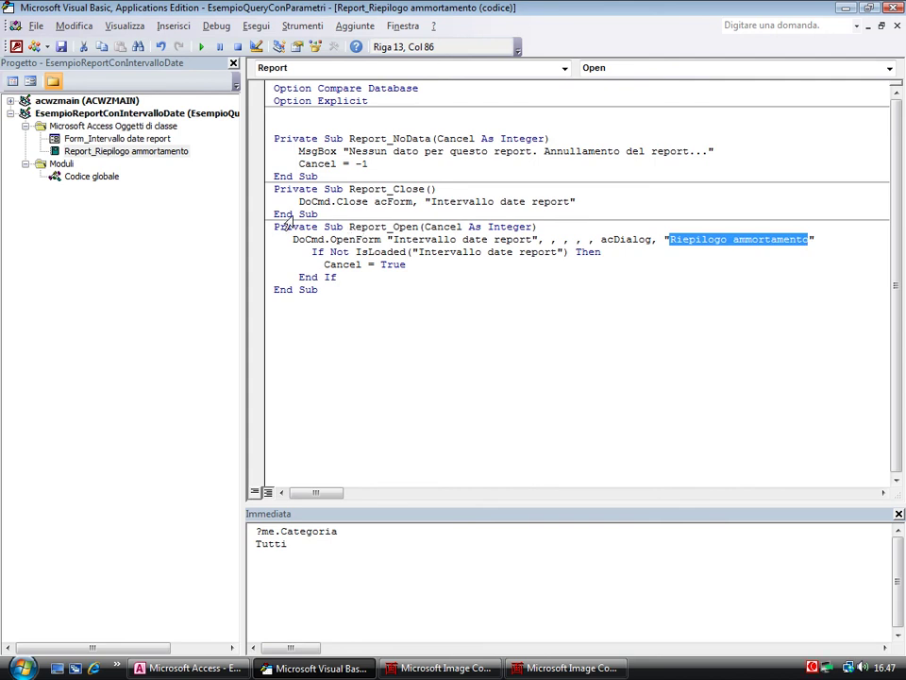
pyautogui.click(406, 264)
pyautogui.moveTo(669, 239); pyautogui.dragTo(809, 242)
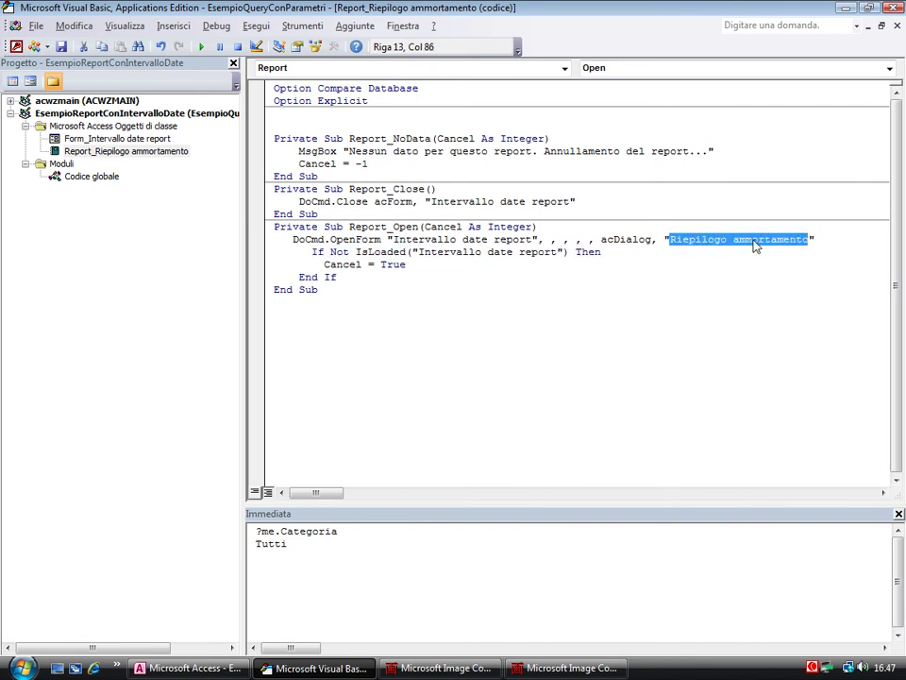
# - Insert a temporary comma after acDialog to view the OpenForm argument syntax, and remove it again
pyautogui.click(652, 240)
pyautogui.write(',')
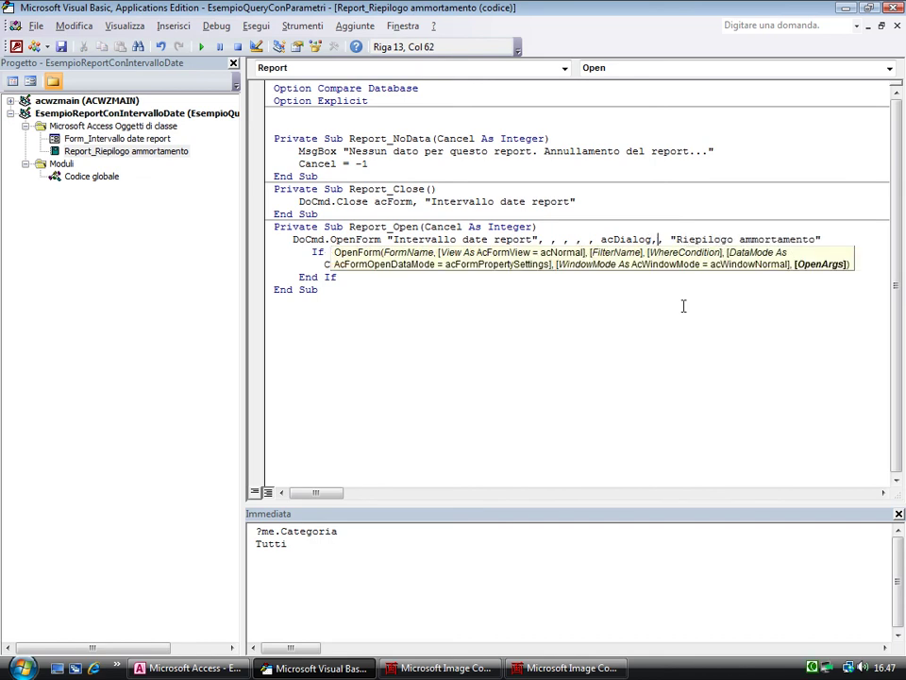
pyautogui.press('Delete')
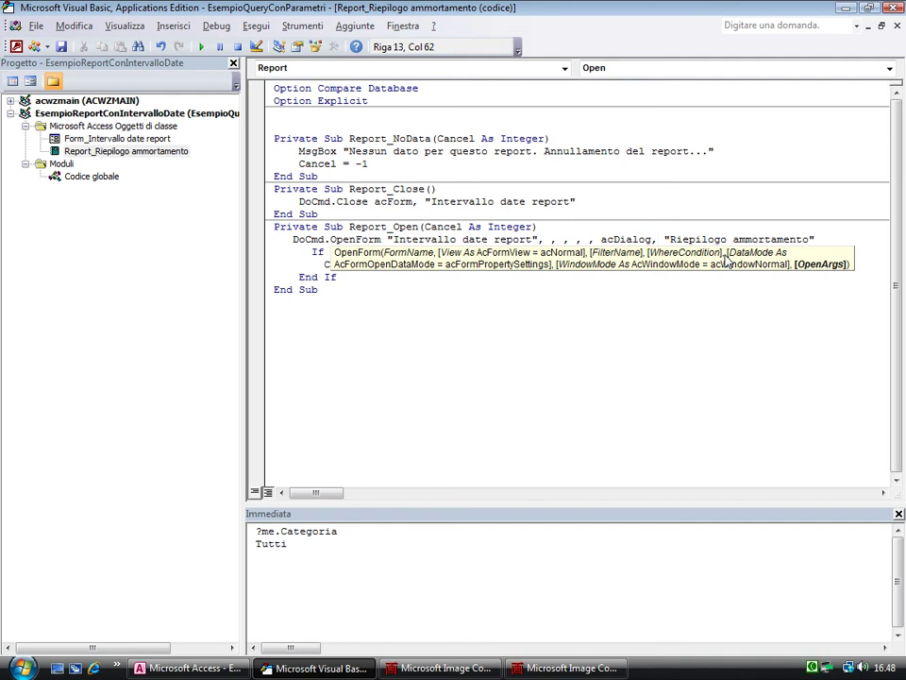
pyautogui.click(664, 282)
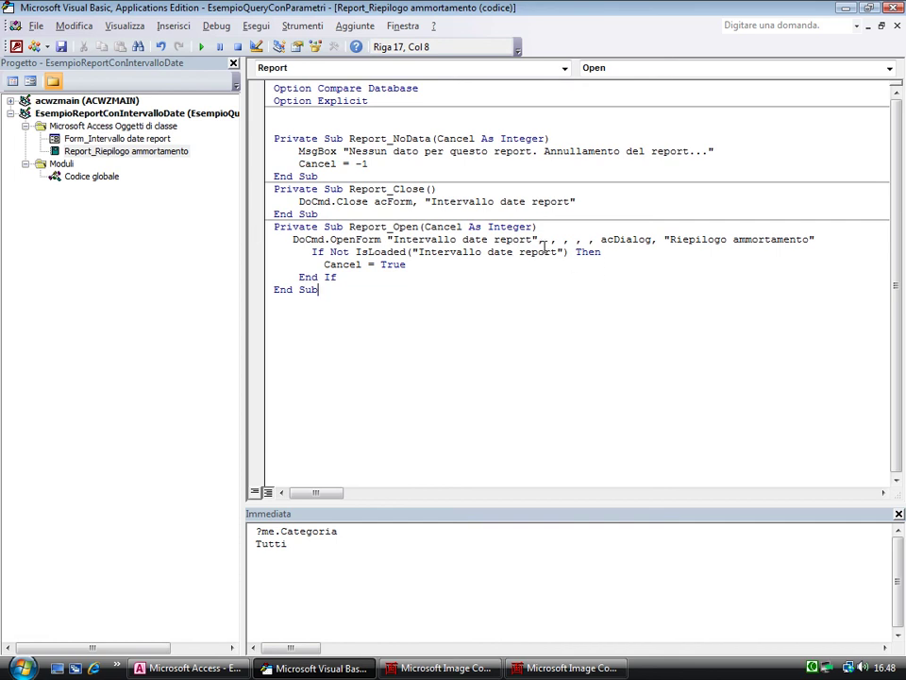
# - Close the code editor and the Intervallo date report form design, saving the form's changes
pyautogui.click(896, 24)
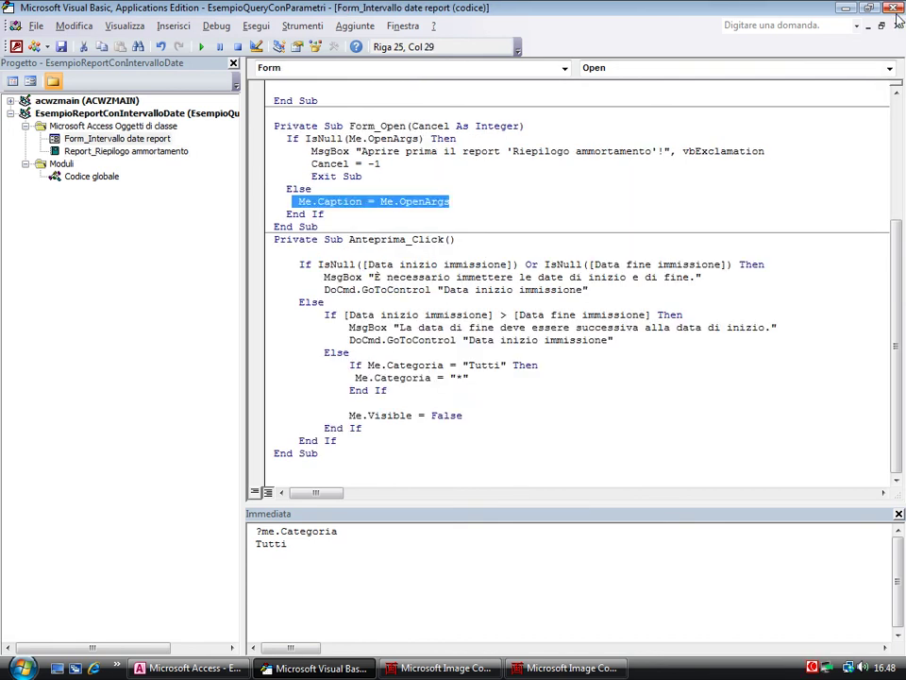
pyautogui.click(892, 8)
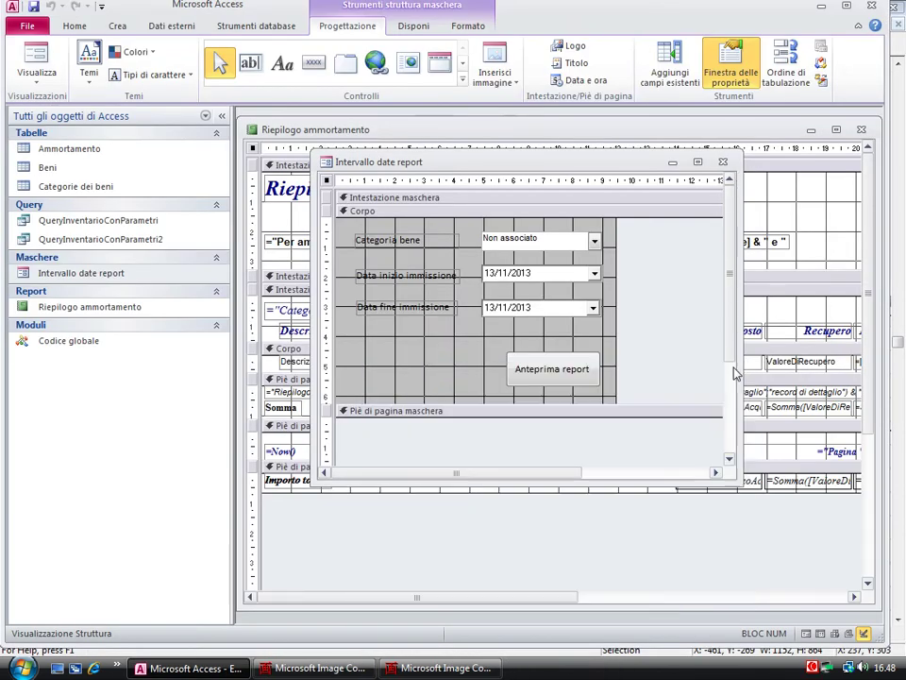
pyautogui.click(723, 161)
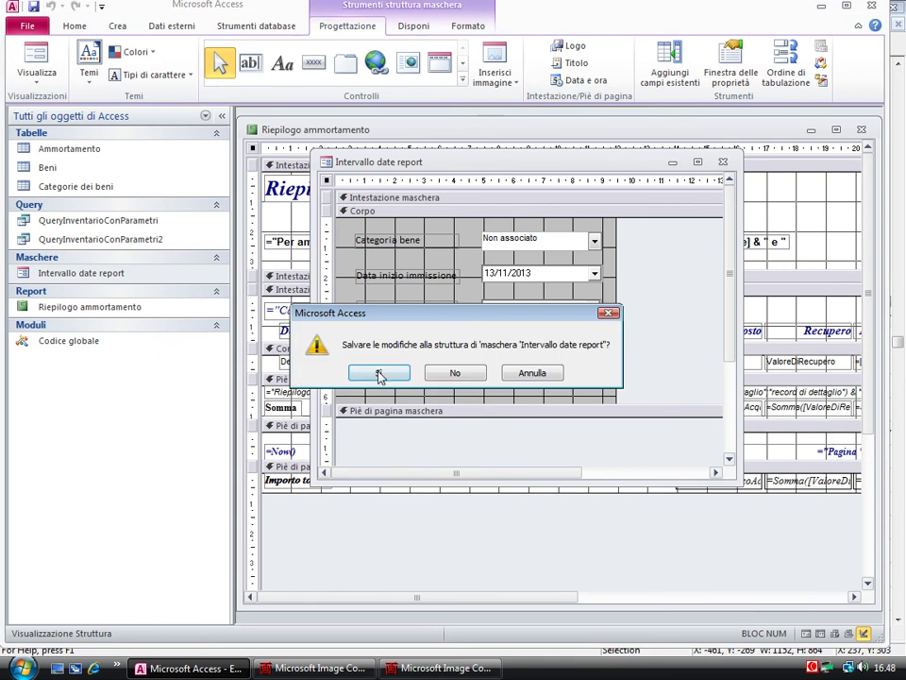
pyautogui.click(380, 374)
# - View the records of the Categorie dei beni table, and close both the table and the Riepilogo ammortamento design, saving the report
pyautogui.rightClick(68, 189)
pyautogui.click(102, 195)
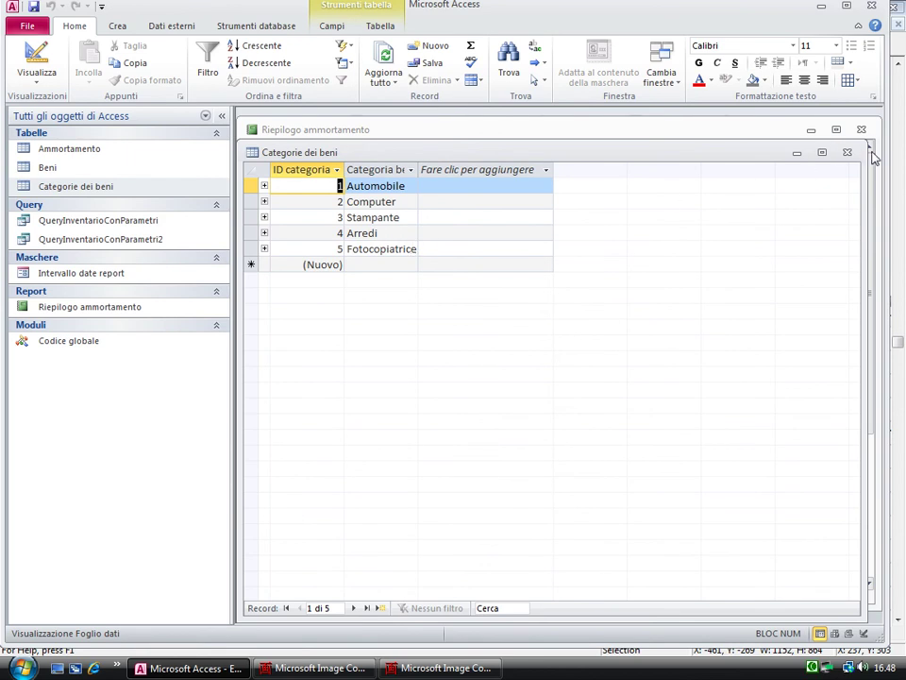
pyautogui.click(861, 131)
pyautogui.click(386, 368)
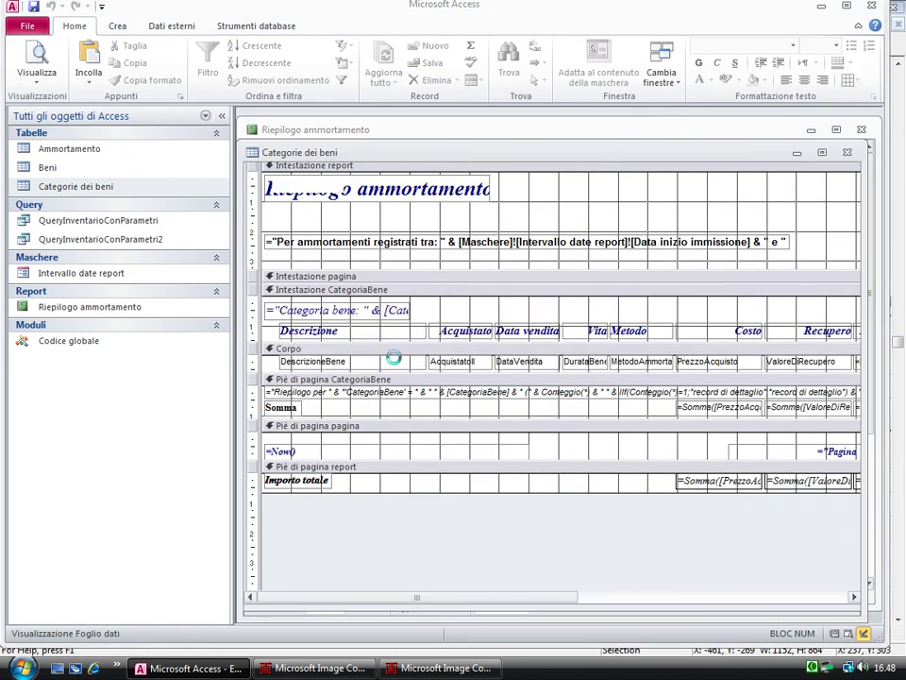
pyautogui.click(849, 153)
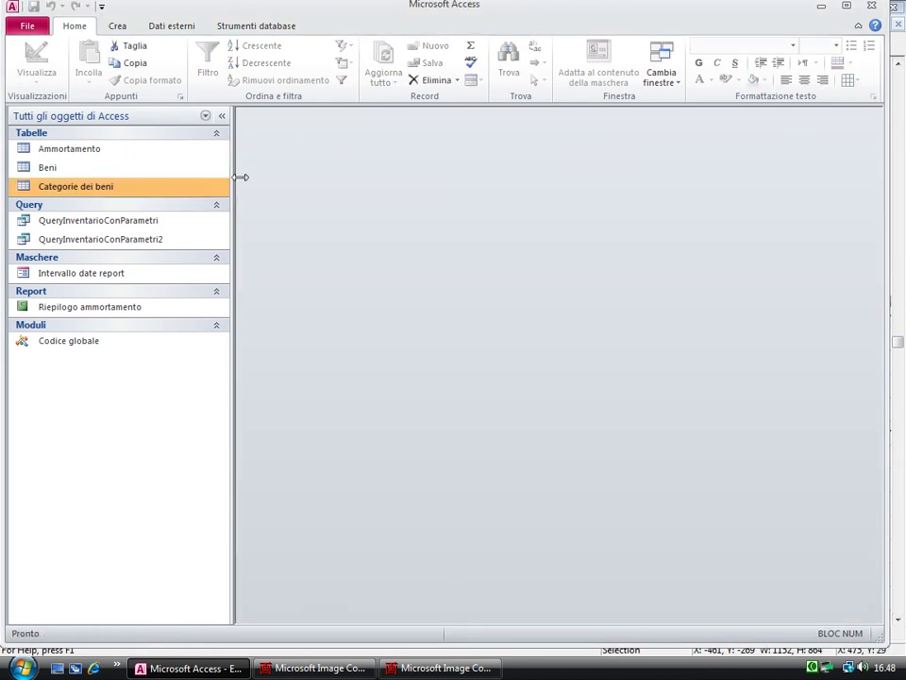
# - Reopen Intervallo date report in Design view and display the Form_Load procedure in its code module
pyautogui.rightClick(80, 275)
pyautogui.click(123, 316)
pyautogui.doubleClick(326, 181)
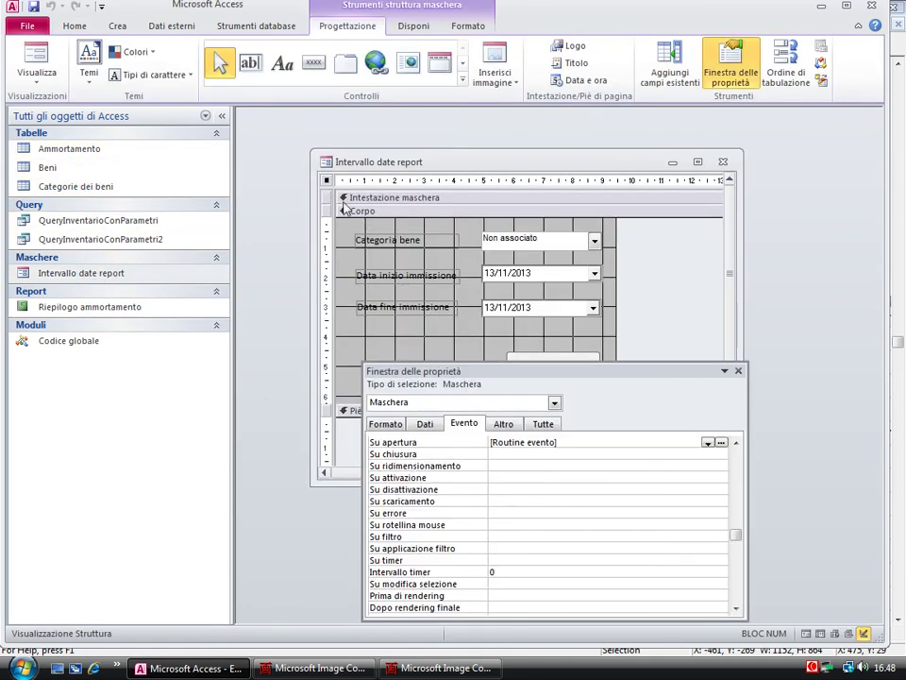
pyautogui.click(722, 442)
pyautogui.moveTo(901, 316); pyautogui.dragTo(901, 177)
pyautogui.click(343, 200)
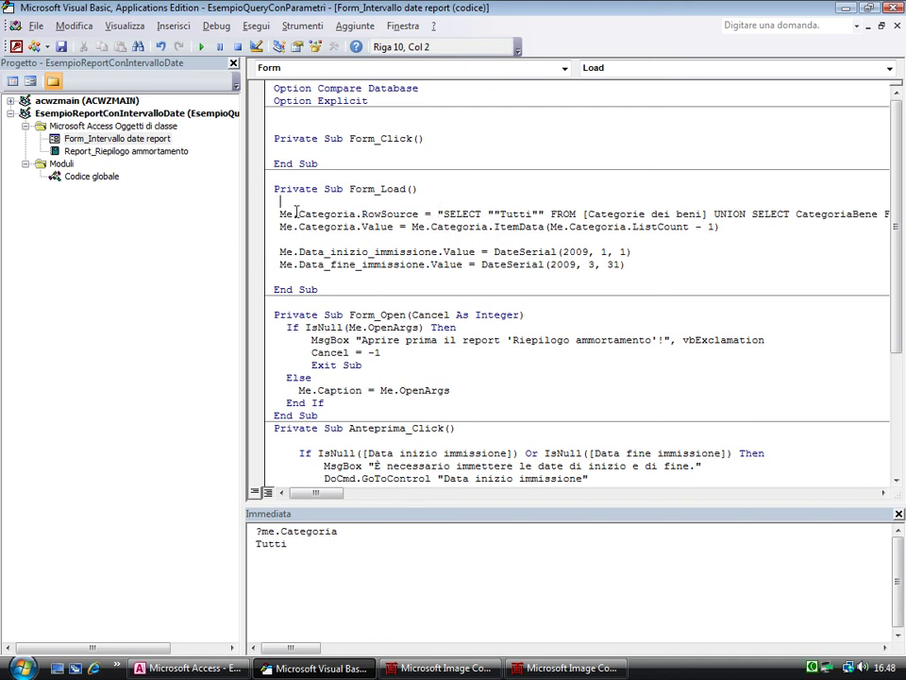
# - Examine the Form_Load code that fills the Categoria list with a "Tutti" entry and sets the default start and end dates
pyautogui.moveTo(298, 215); pyautogui.dragTo(356, 209)
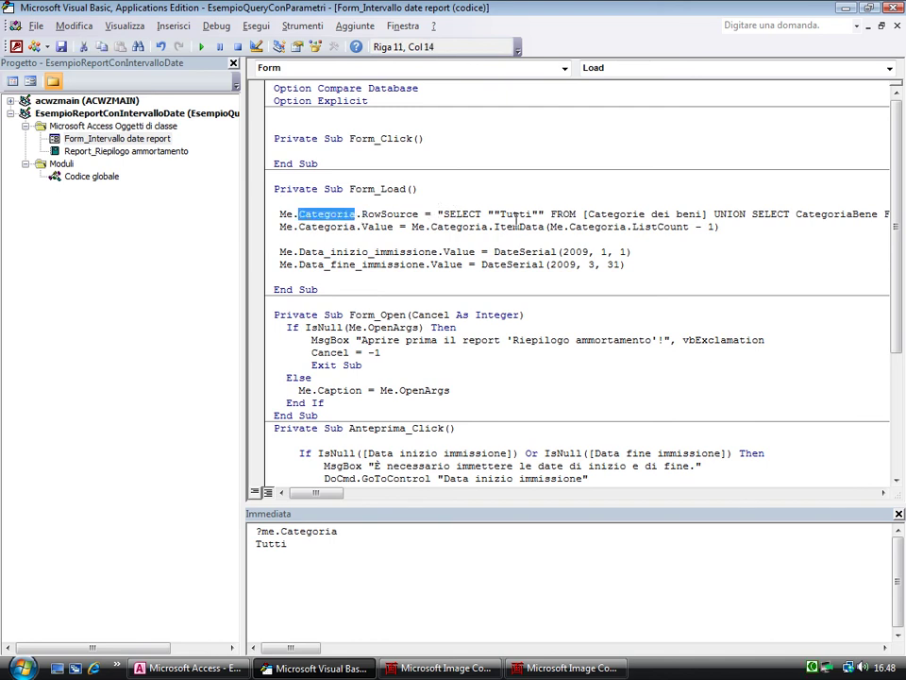
pyautogui.moveTo(341, 493)
pyautogui.mouseDown()
pyautogui.moveTo(360, 500)
pyautogui.moveTo(324, 497)
pyautogui.mouseUp()
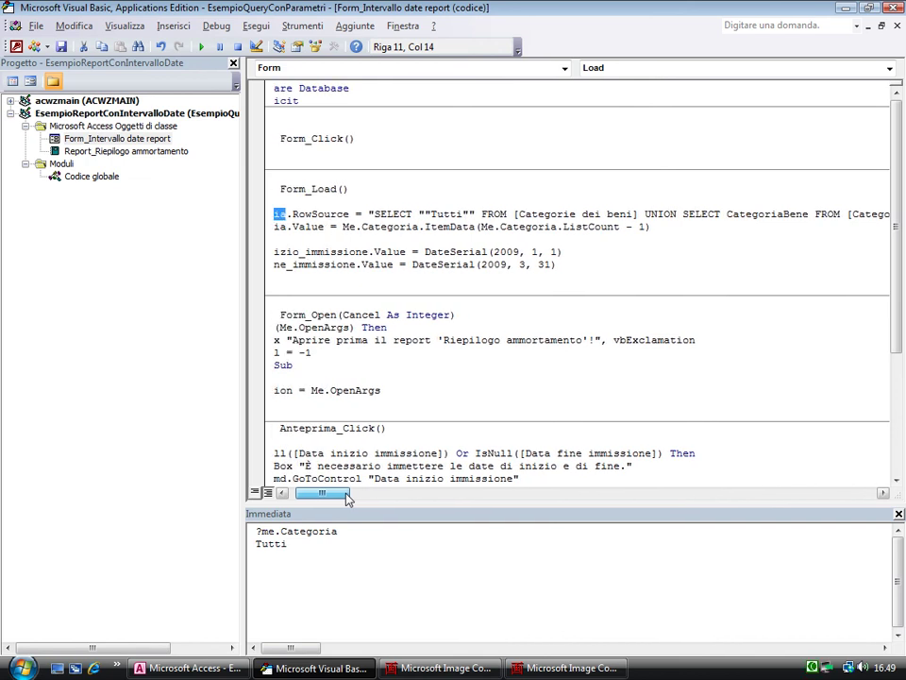
pyautogui.moveTo(419, 211); pyautogui.dragTo(472, 211)
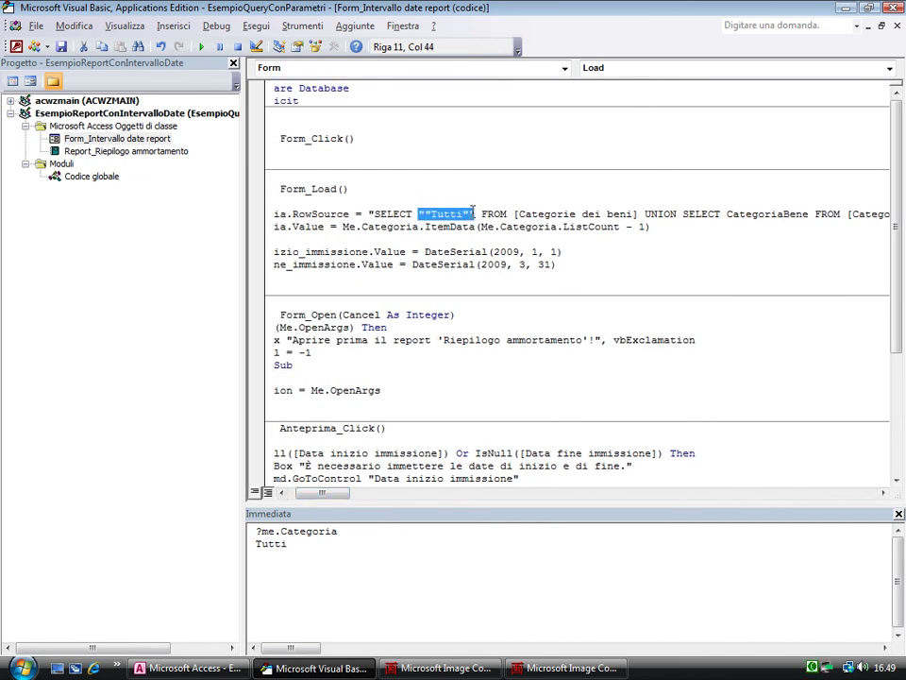
pyautogui.moveTo(334, 494); pyautogui.dragTo(313, 497)
pyautogui.moveTo(280, 251); pyautogui.dragTo(633, 251)
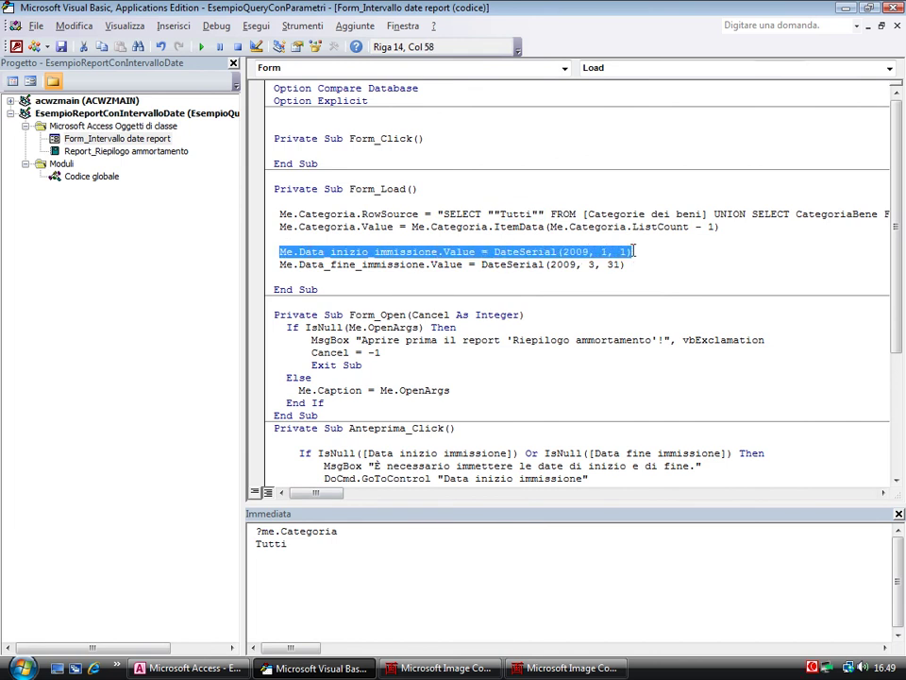
pyautogui.click(564, 275)
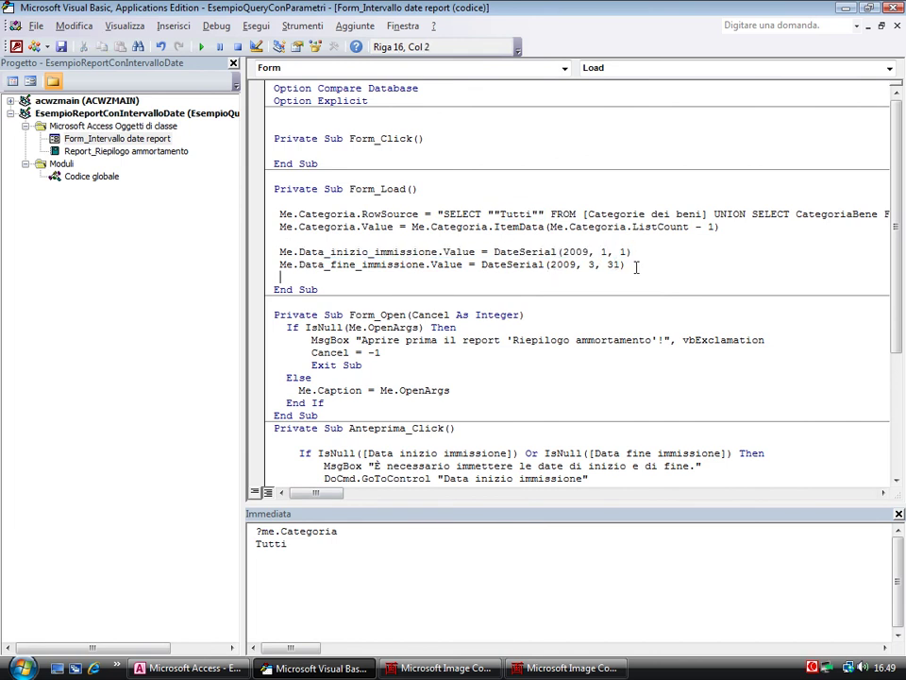
pyautogui.moveTo(482, 264); pyautogui.dragTo(545, 264)
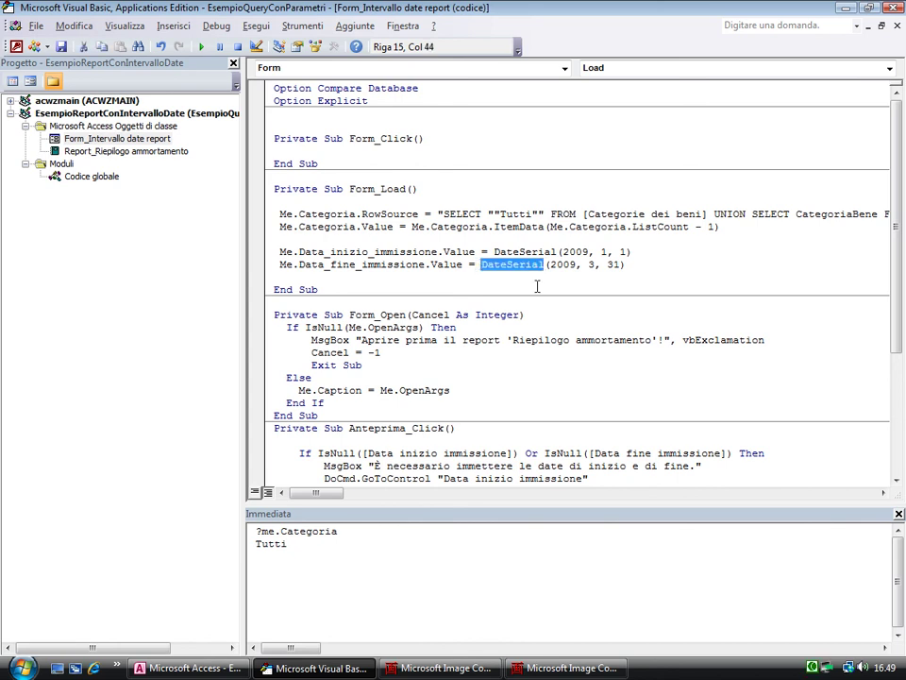
# - Return to the form design and open the click event procedure of the Anteprima report button
pyautogui.moveTo(904, 322); pyautogui.dragTo(900, 410)
pyautogui.click(421, 302)
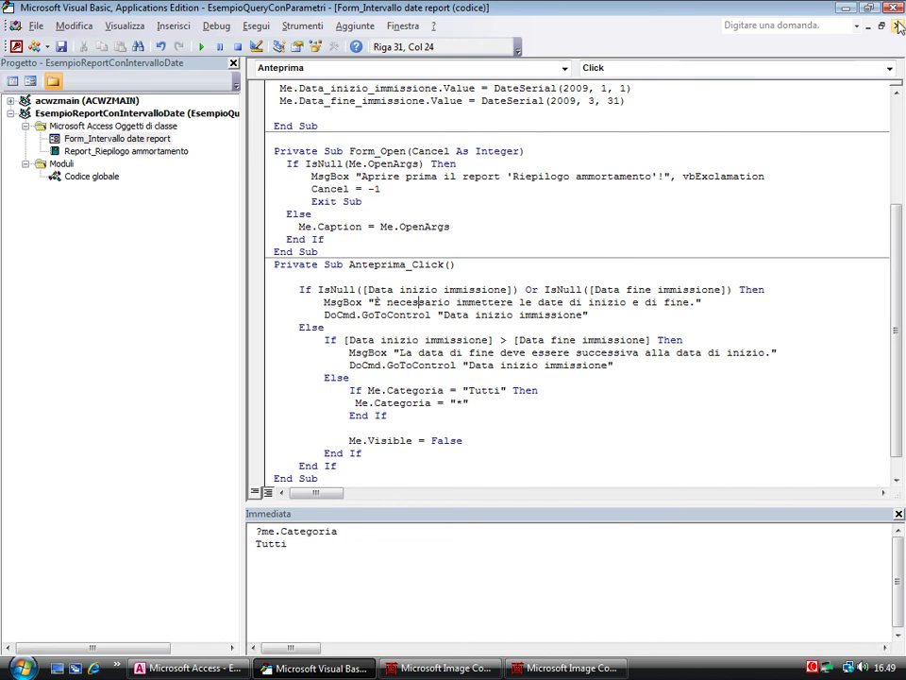
pyautogui.hotkey('alt', 'F11')
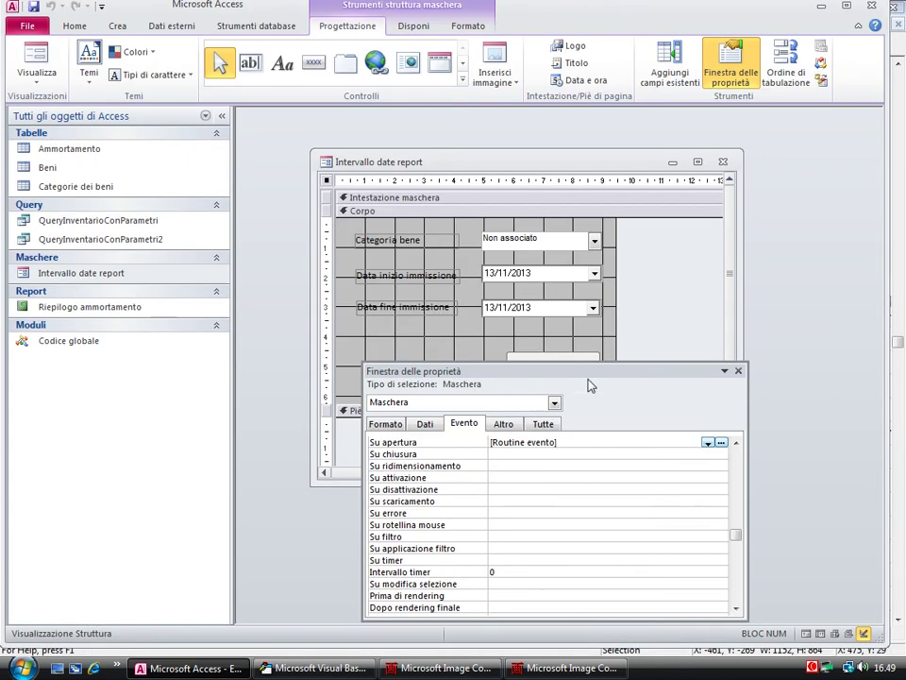
pyautogui.click(740, 370)
pyautogui.click(579, 378)
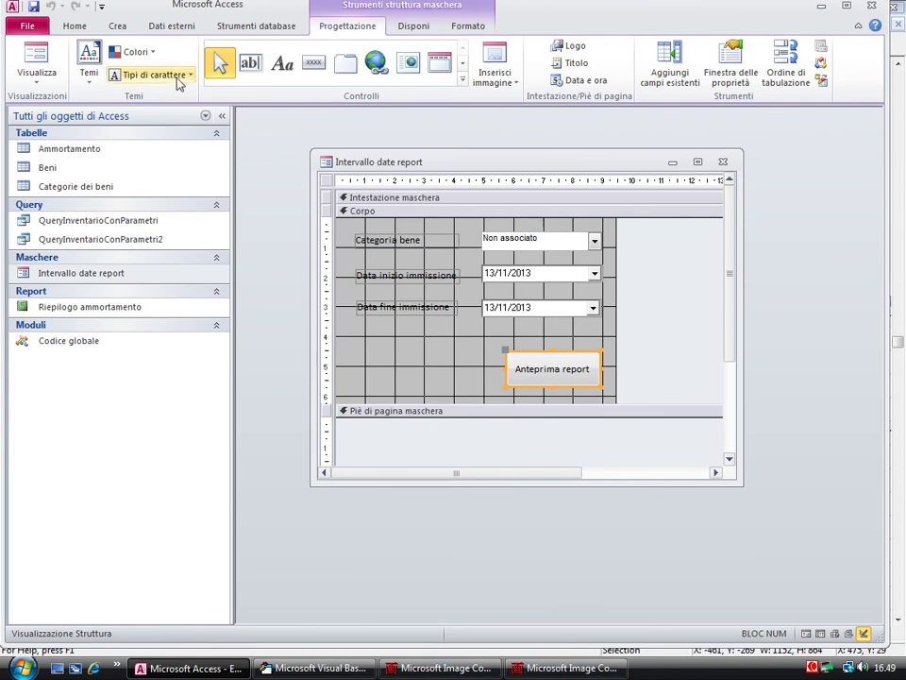
pyautogui.doubleClick(572, 369)
pyautogui.press('F4')
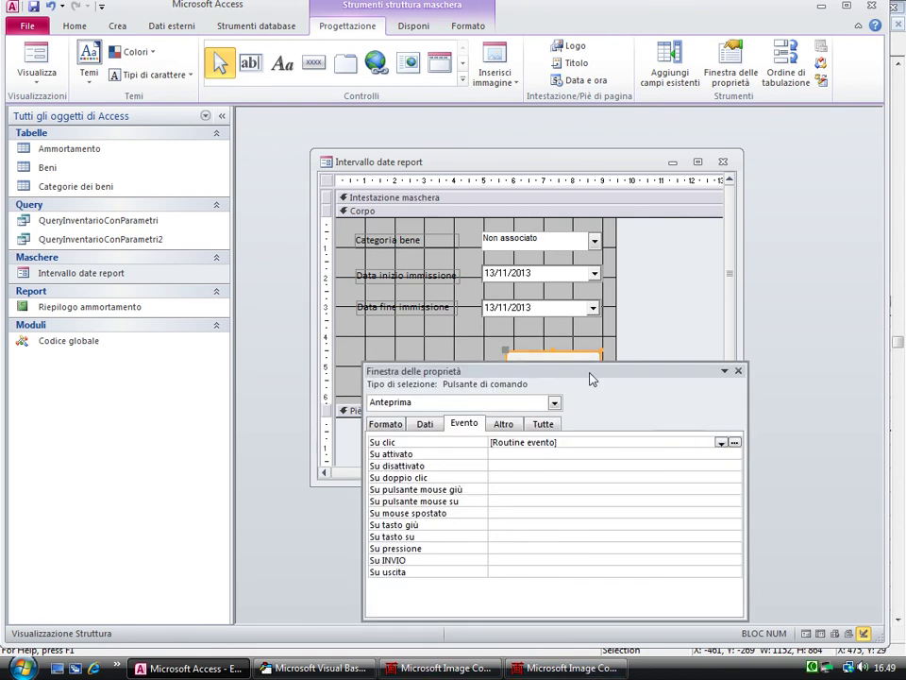
pyautogui.click(733, 442)
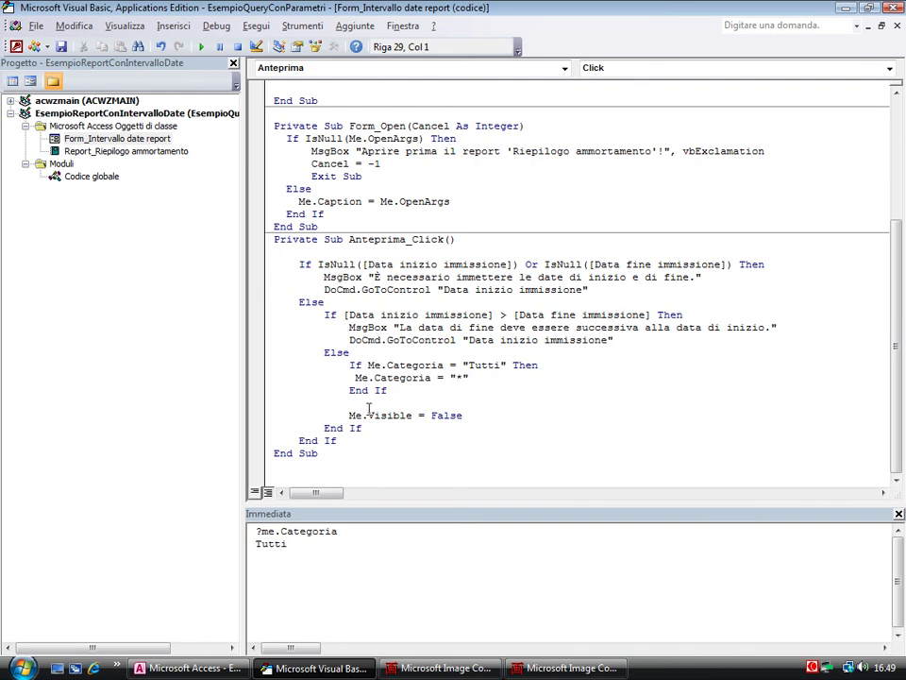
# - Examine the Anteprima_Click condition that replaces the "Tutti" category with the "*" wildcard
pyautogui.moveTo(348, 365); pyautogui.dragTo(557, 390)
pyautogui.click(355, 377)
pyautogui.moveTo(354, 378); pyautogui.dragTo(475, 380)
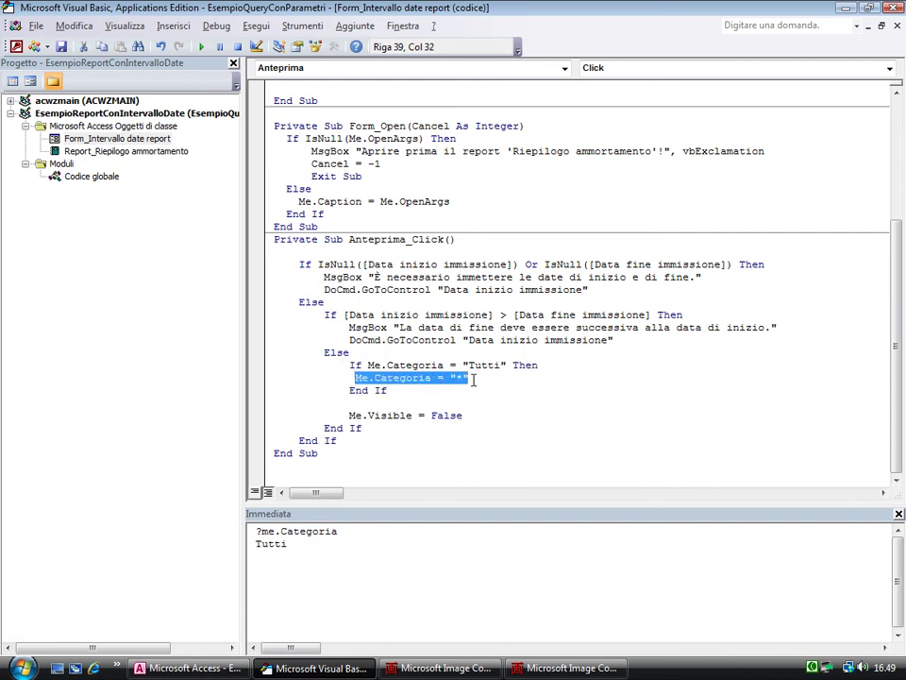
pyautogui.click(474, 380)
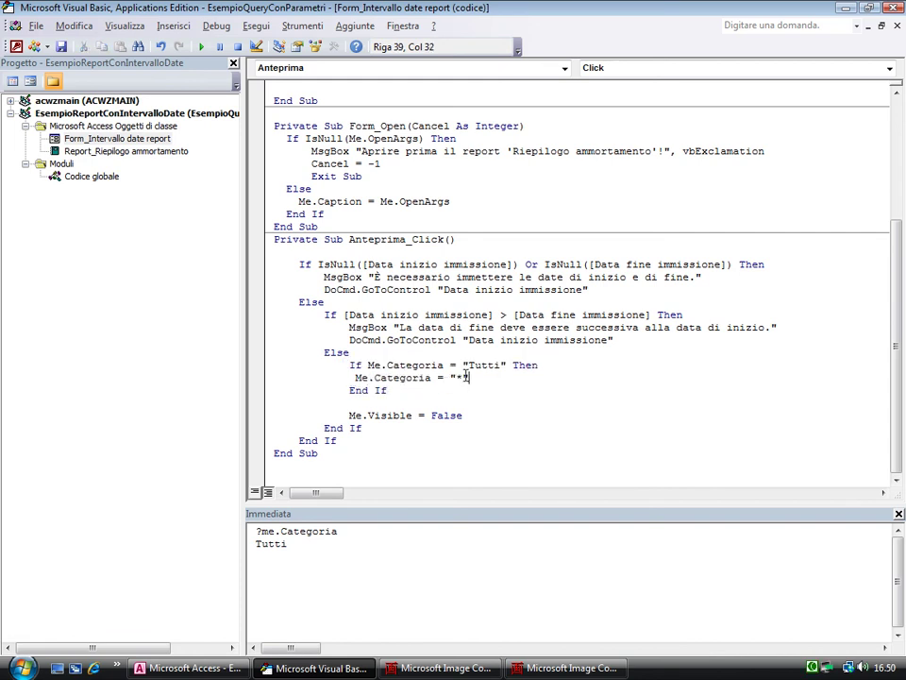
pyautogui.doubleClick(457, 378)
# - Close the code editor and the Intervallo date report form design, saving the form's changes
pyautogui.click(894, 9)
pyautogui.click(722, 161)
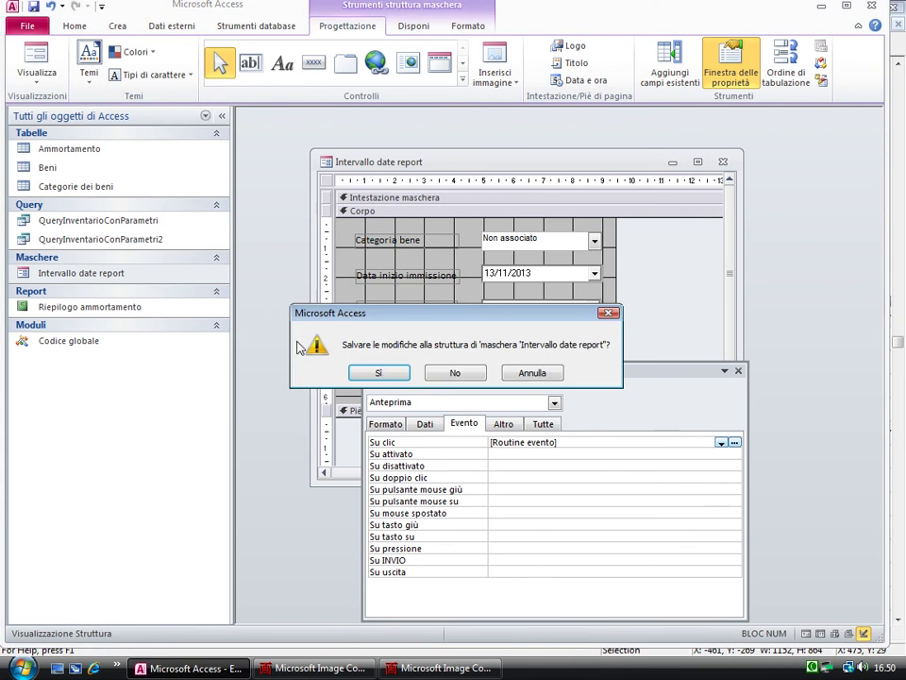
pyautogui.click(370, 373)
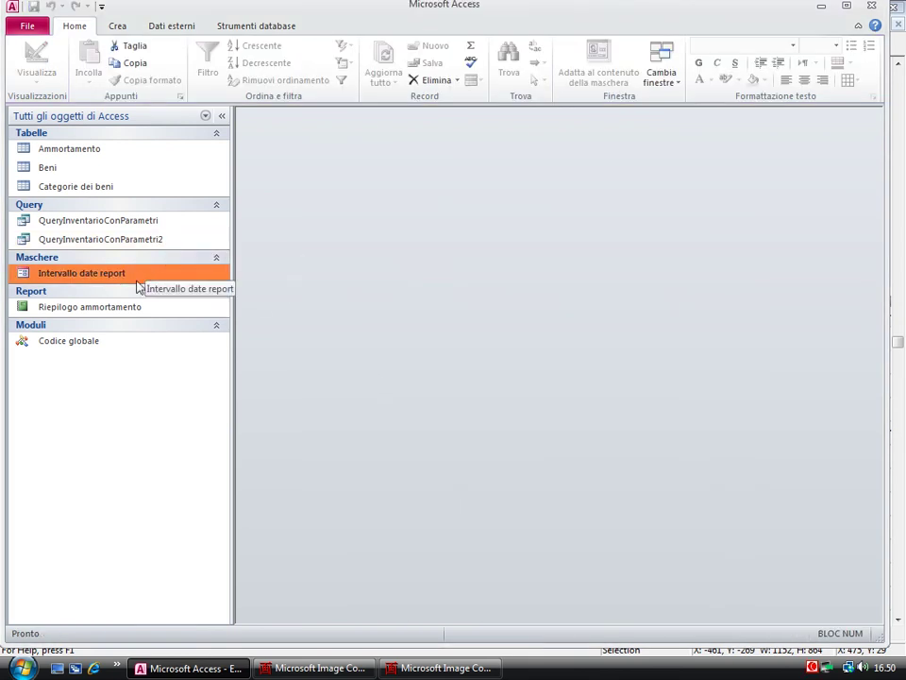
# - Open the Riepilogo ammortamento report in Design view and open its record source, QueryInventarioConParametri2, in the query builder
pyautogui.rightClick(131, 308)
pyautogui.click(161, 348)
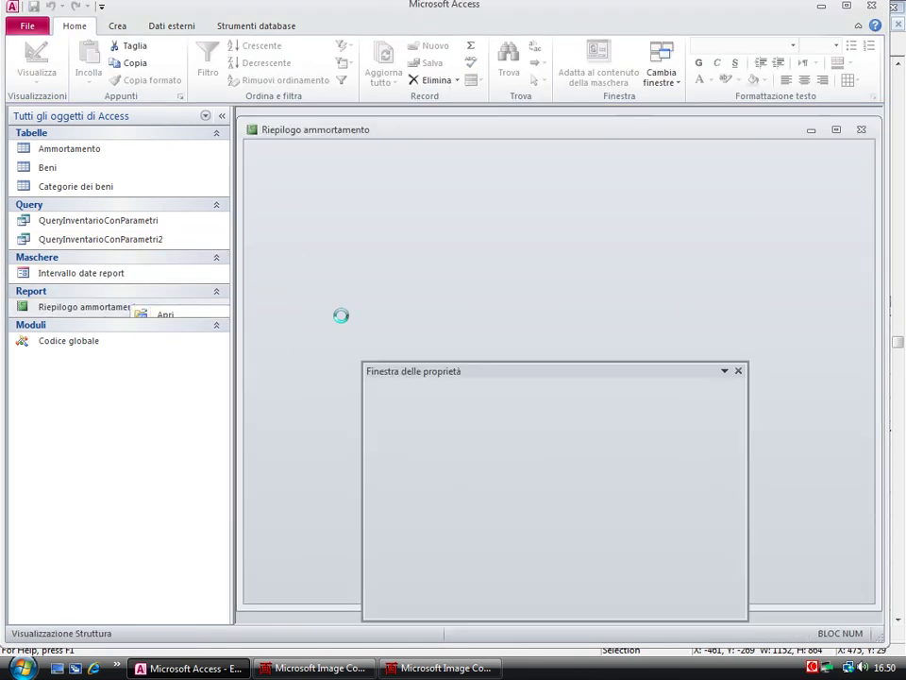
pyautogui.click(426, 424)
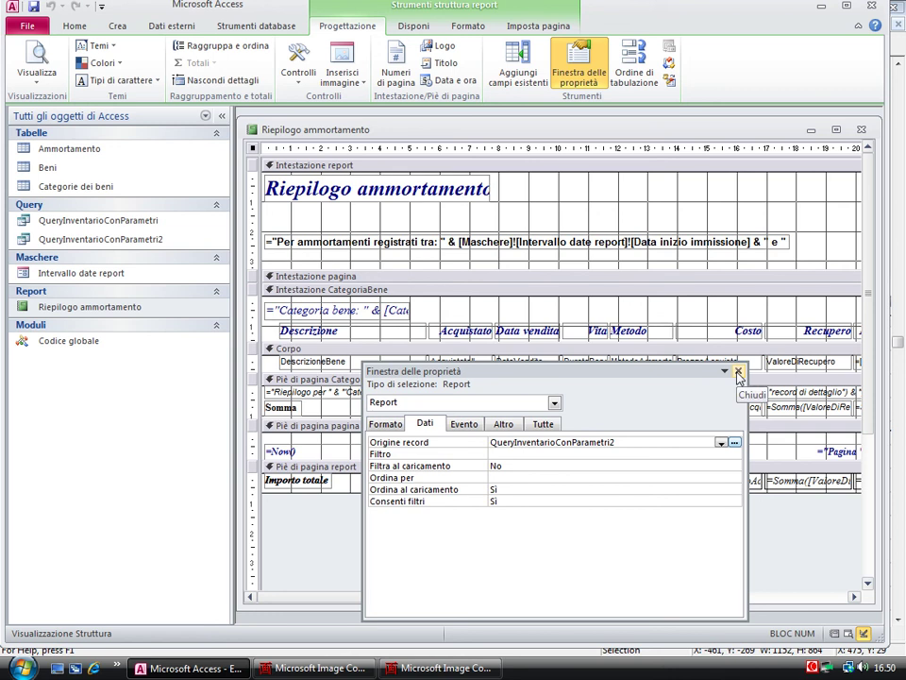
pyautogui.click(734, 441)
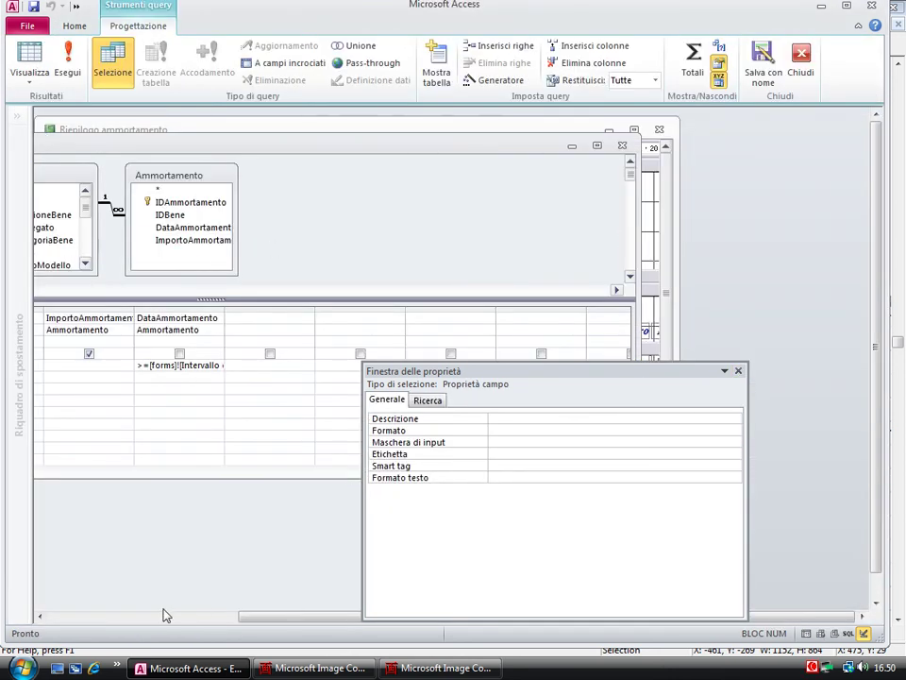
# - Widen the query's CategoriaBene column, examine its Like criterion referencing the form's Categoria control, and close the property sheet
pyautogui.moveTo(211, 308); pyautogui.dragTo(357, 307)
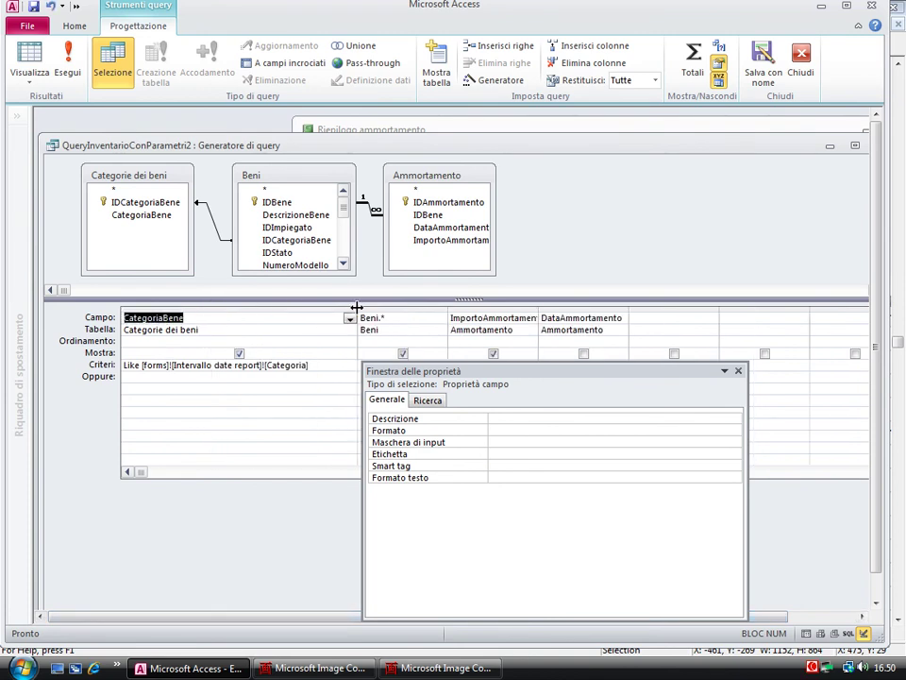
pyautogui.click(125, 365)
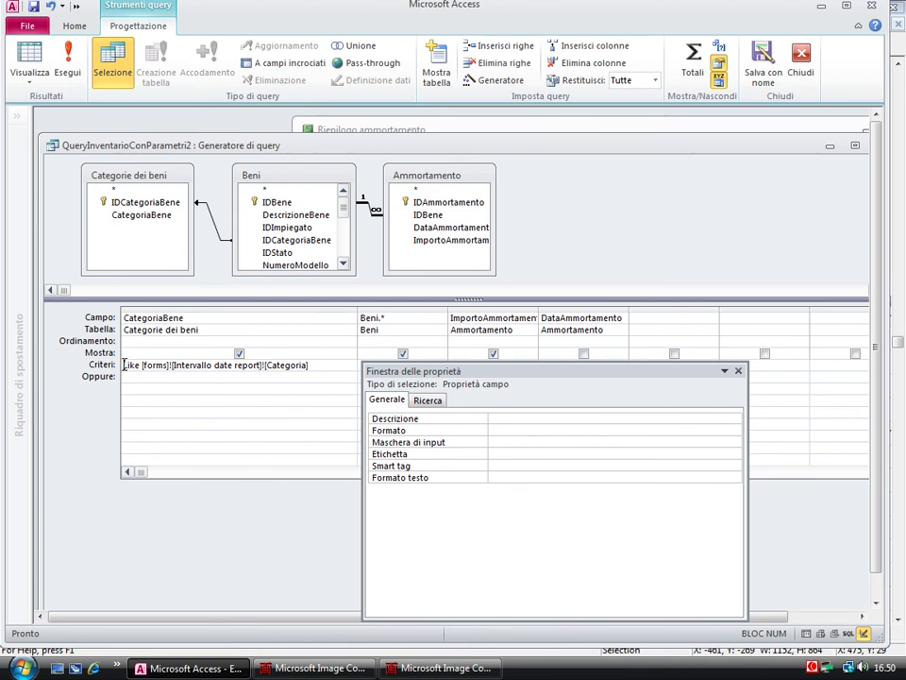
pyautogui.click(155, 175)
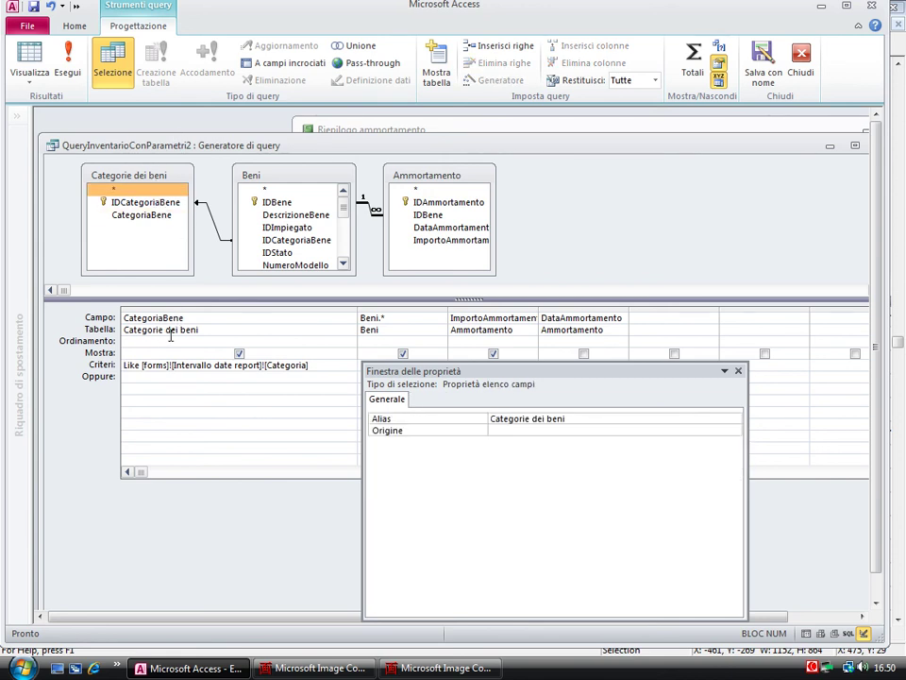
pyautogui.moveTo(142, 366); pyautogui.dragTo(326, 366)
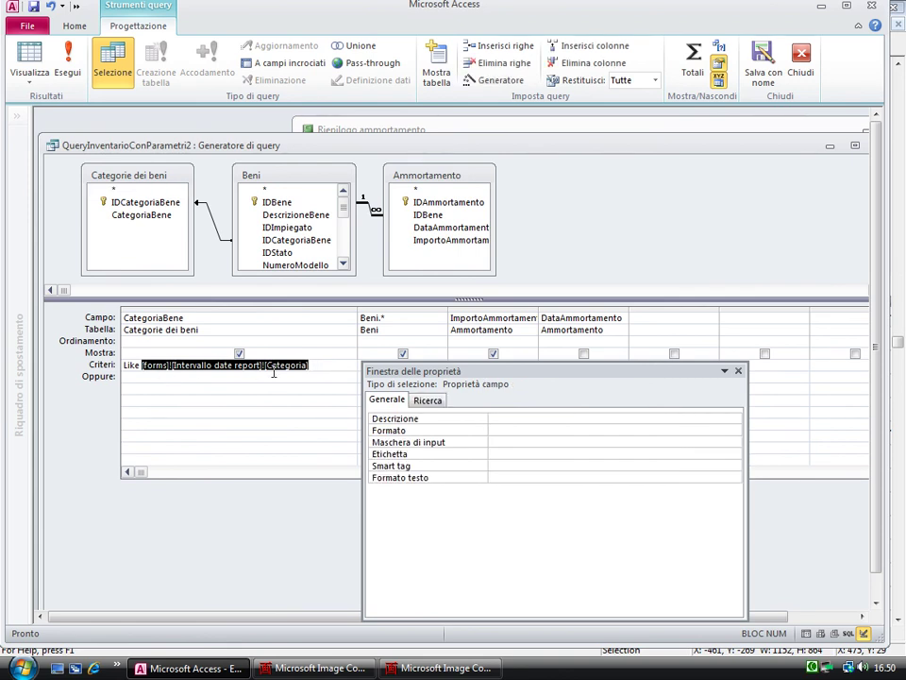
pyautogui.click(738, 372)
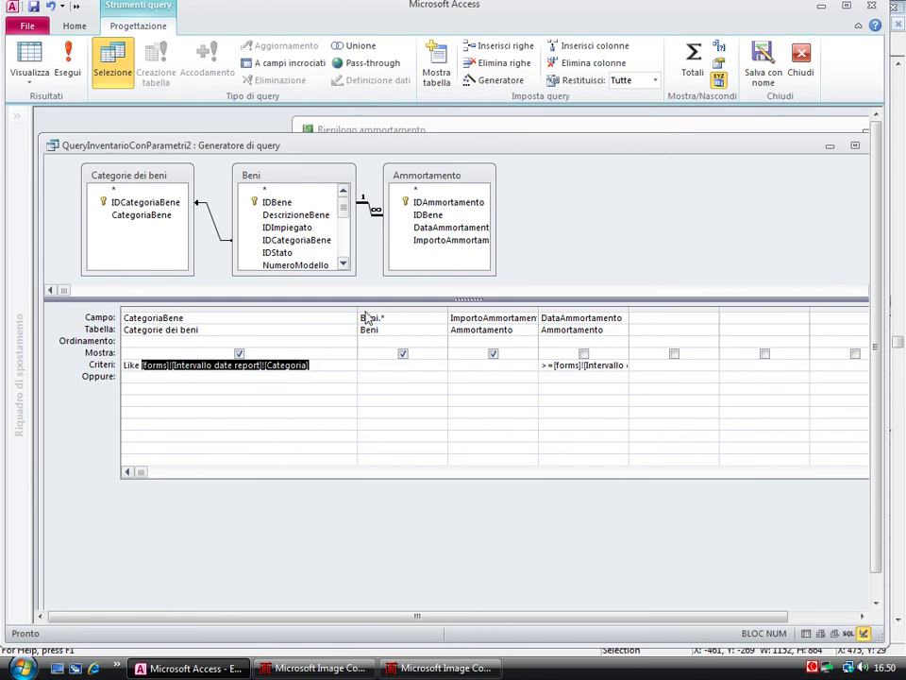
# - Close the query builder and the Riepilogo ammortamento report design, saving the report's changes
pyautogui.click(855, 146)
pyautogui.click(853, 147)
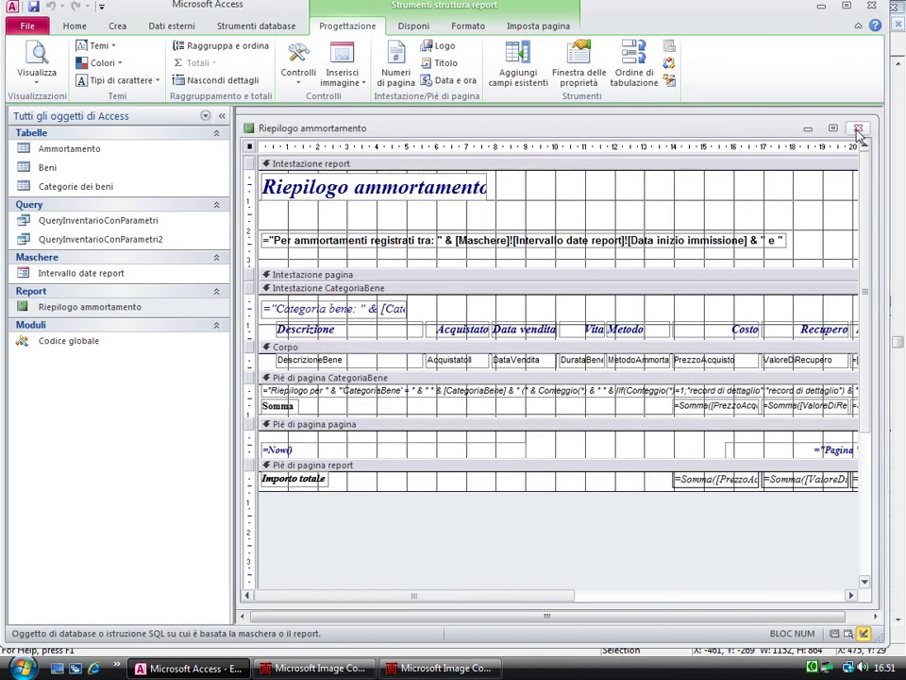
pyautogui.click(858, 127)
pyautogui.click(379, 372)
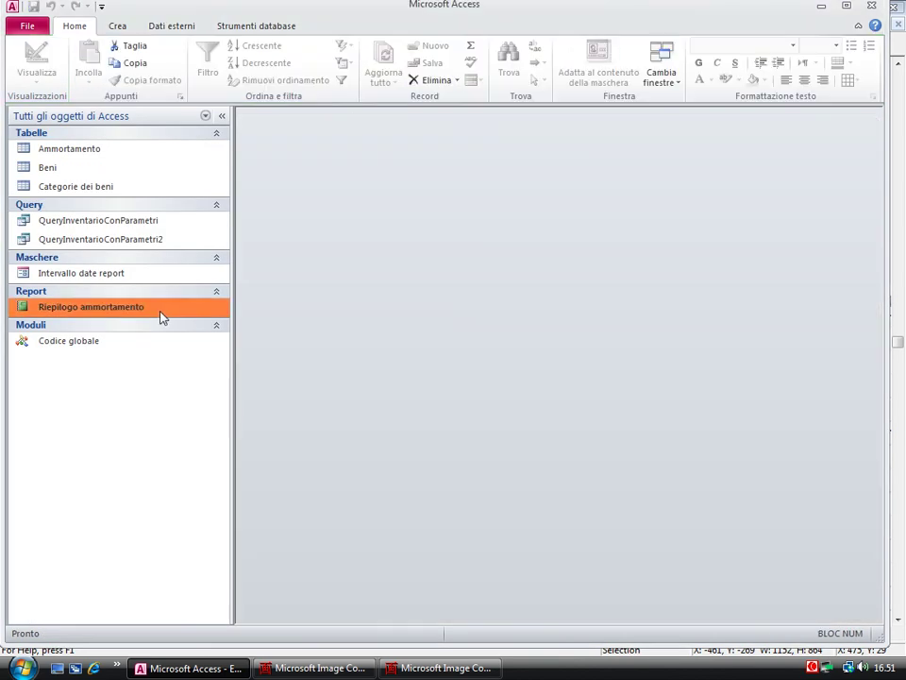
# - Preview Riepilogo ammortamento for category Tutti from 01/01/2009 to 31/03/2009, view its second page, and close the preview
pyautogui.doubleClick(101, 310)
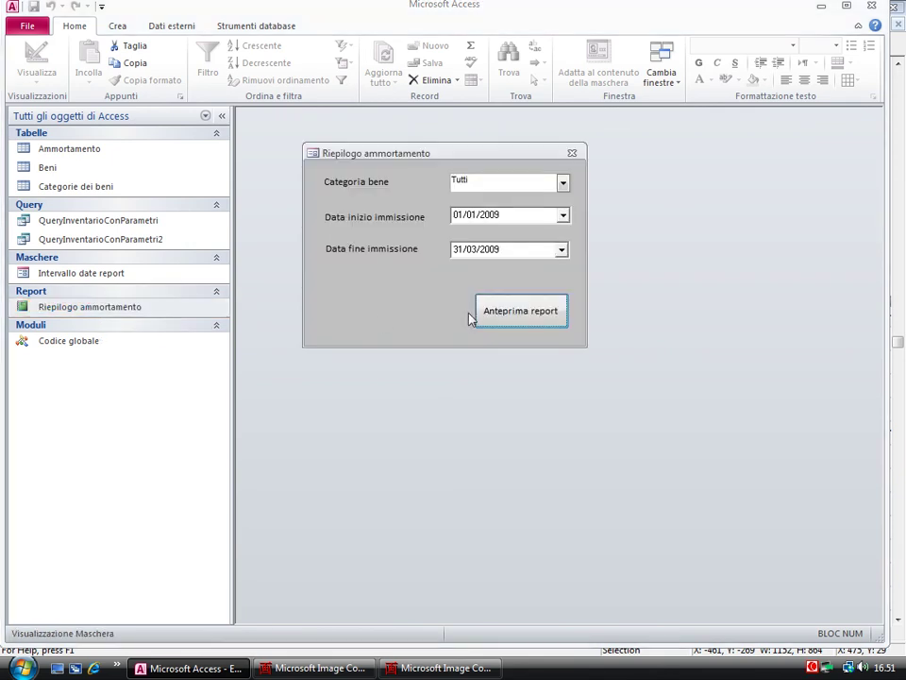
pyautogui.click(503, 316)
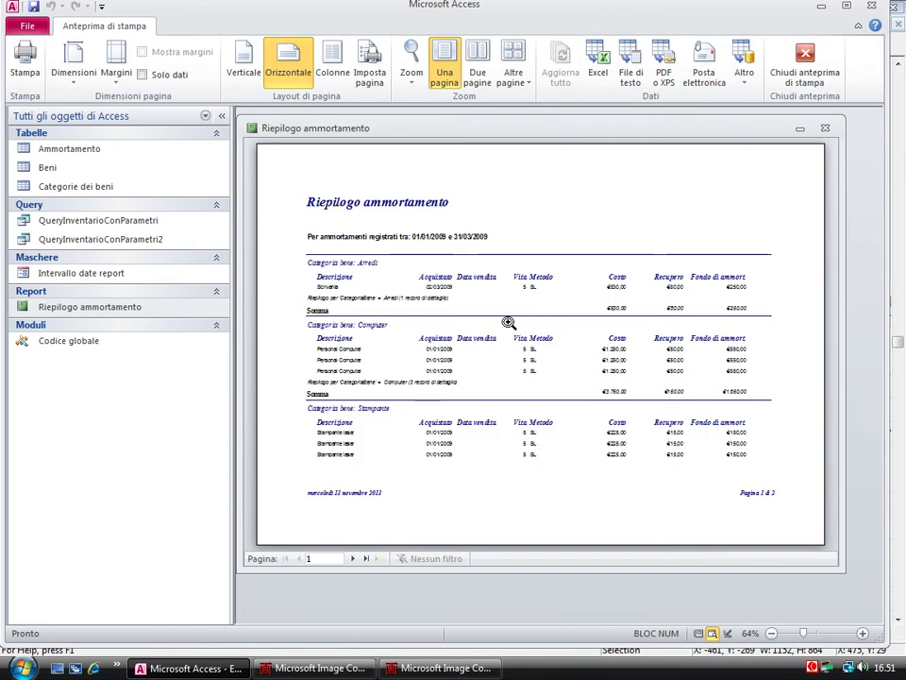
pyautogui.click(352, 558)
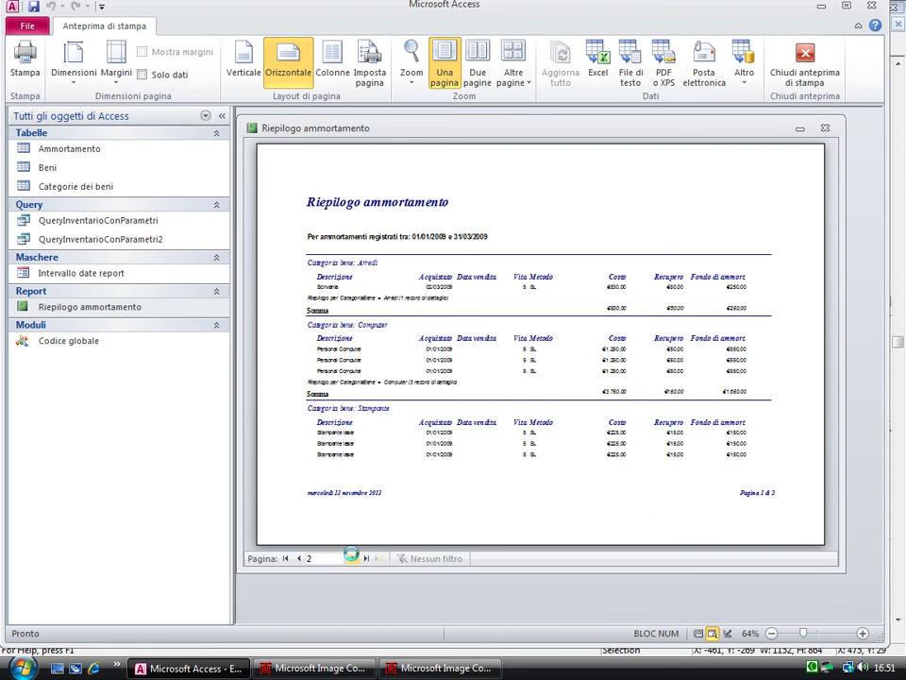
pyautogui.click(572, 269)
pyautogui.click(826, 129)
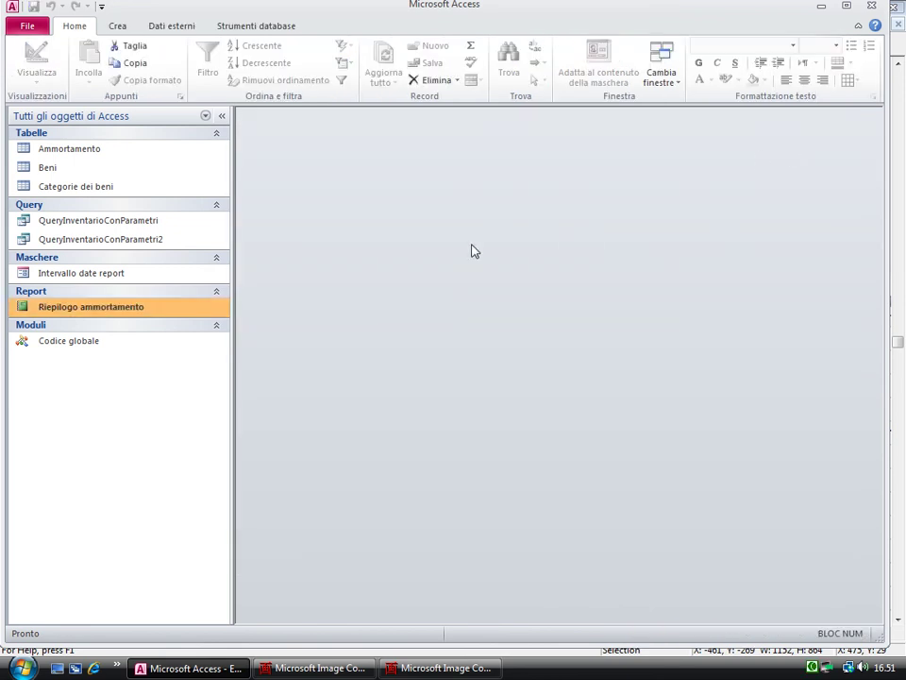
# - Reopen the Riepilogo ammortamento report, keep category Tutti, and set Data inizio immissione to 01/04/2009
pyautogui.doubleClick(176, 310)
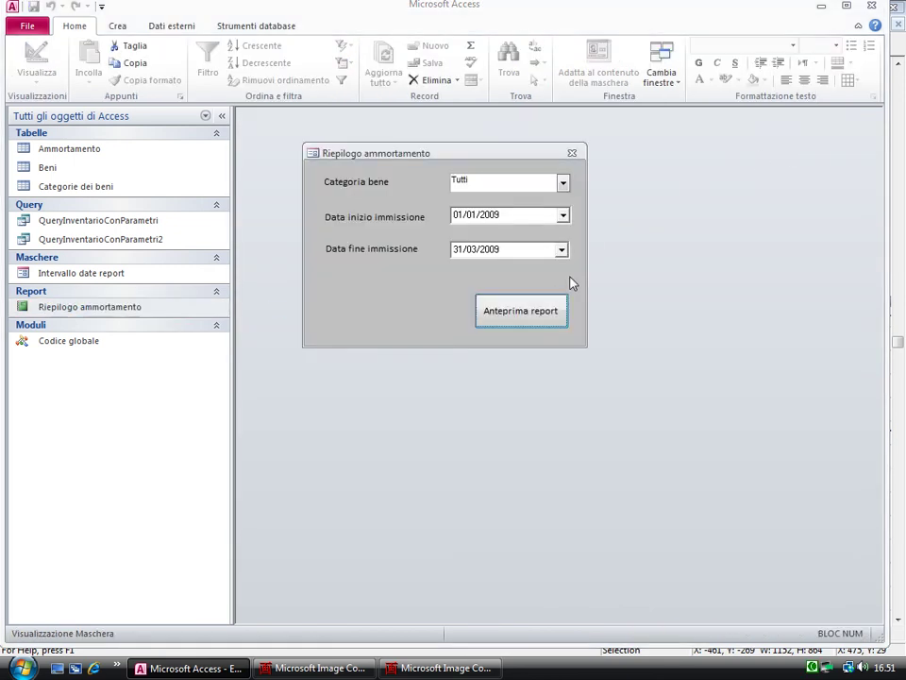
pyautogui.click(563, 184)
pyautogui.click(566, 216)
pyautogui.click(563, 217)
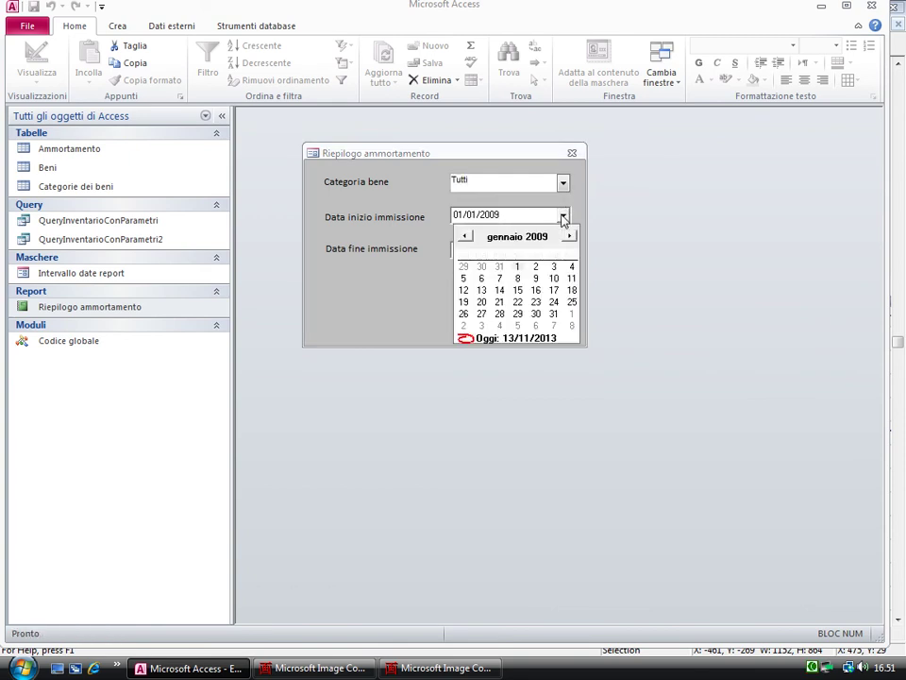
pyautogui.click(571, 236)
pyautogui.click(571, 236)
pyautogui.click(570, 236)
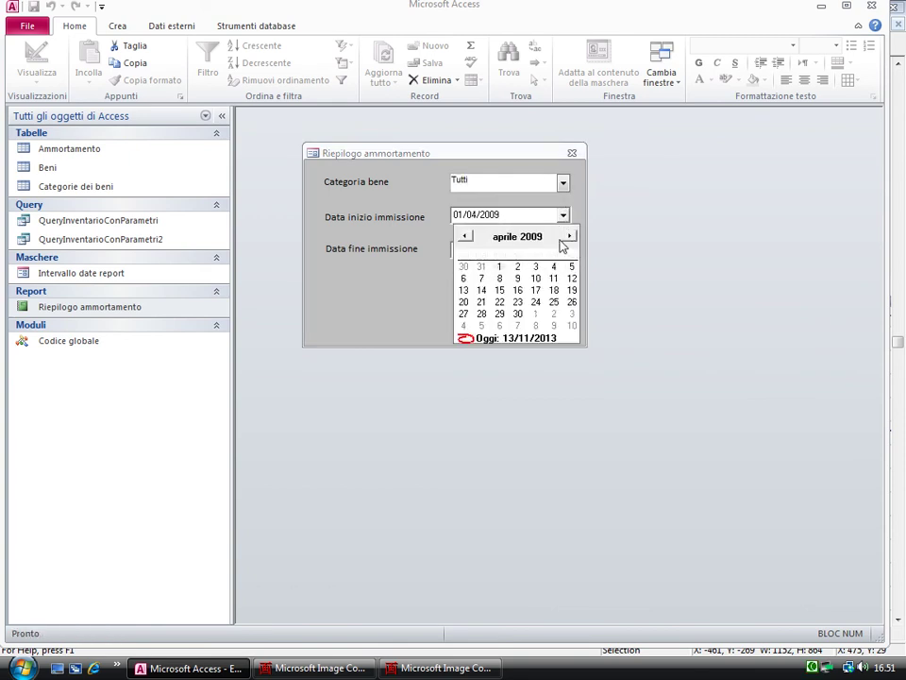
pyautogui.click(500, 266)
# - Set Data fine immissione to a date three months ahead using its calendar, and run the report preview
pyautogui.click(562, 249)
pyautogui.click(570, 271)
pyautogui.click(570, 271)
pyautogui.click(570, 271)
pyautogui.click(482, 360)
pyautogui.click(532, 309)
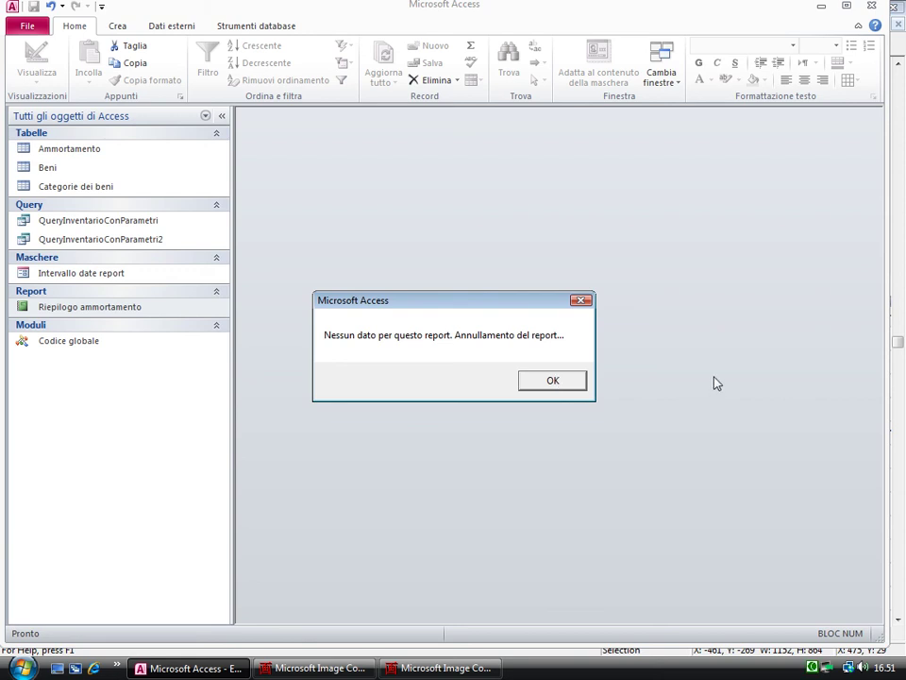
pyautogui.rightClick(813, 671)
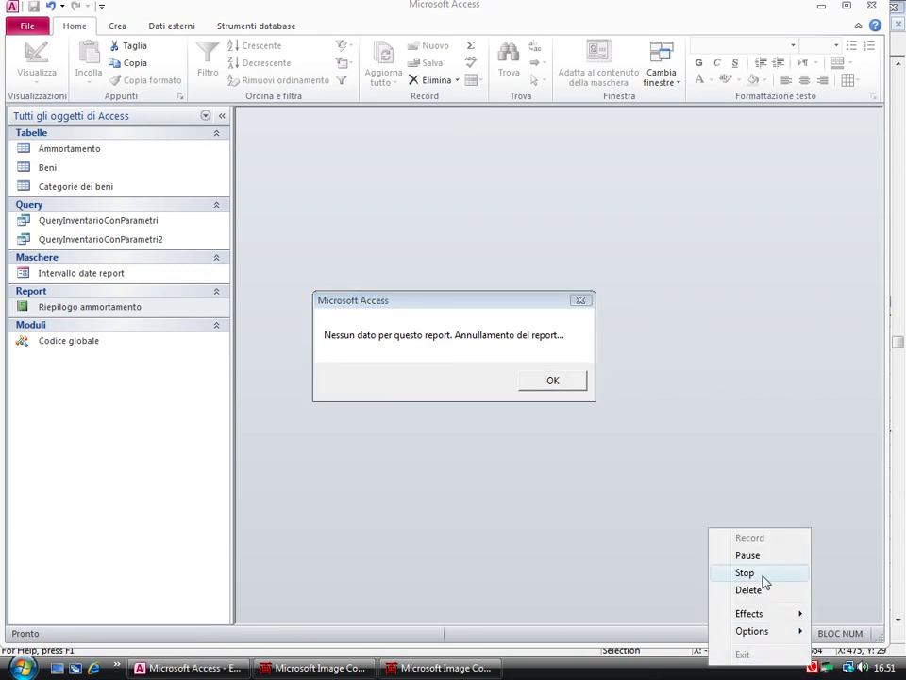